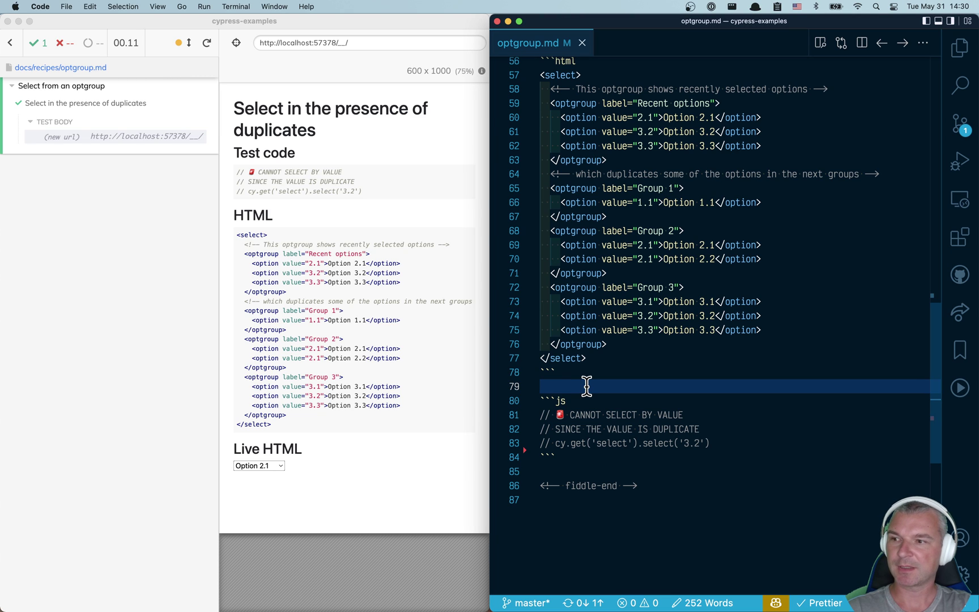
Try Option 3.3 in the Cypress live HTML dropdown, then settle on Option 3.2.
{"action": "left_click", "coordinate": [620, 372]}
{"action": "left_click", "coordinate": [277, 464]}
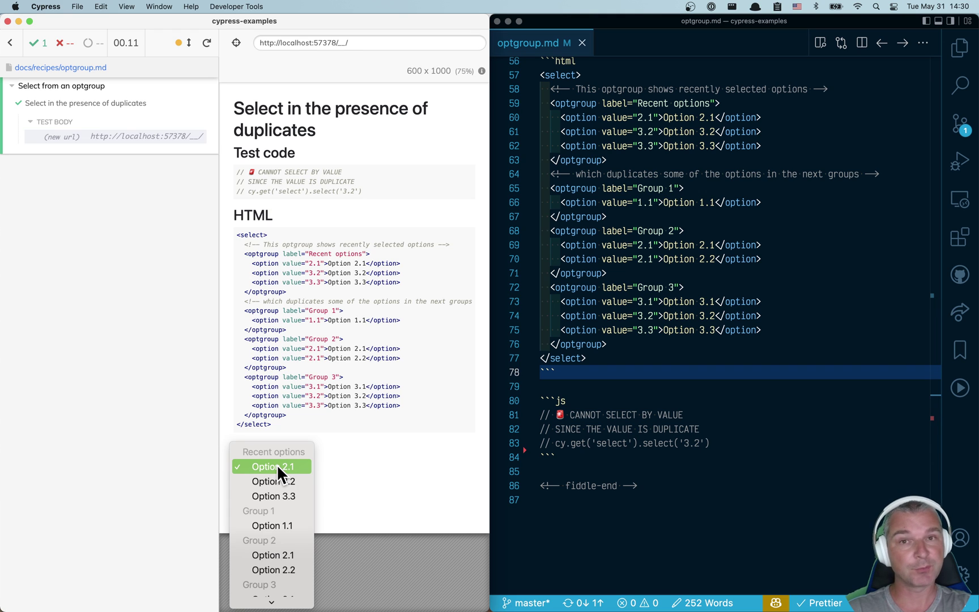
{"action": "scroll", "coordinate": [277, 465], "scroll_direction": "down", "scroll_amount": 2}
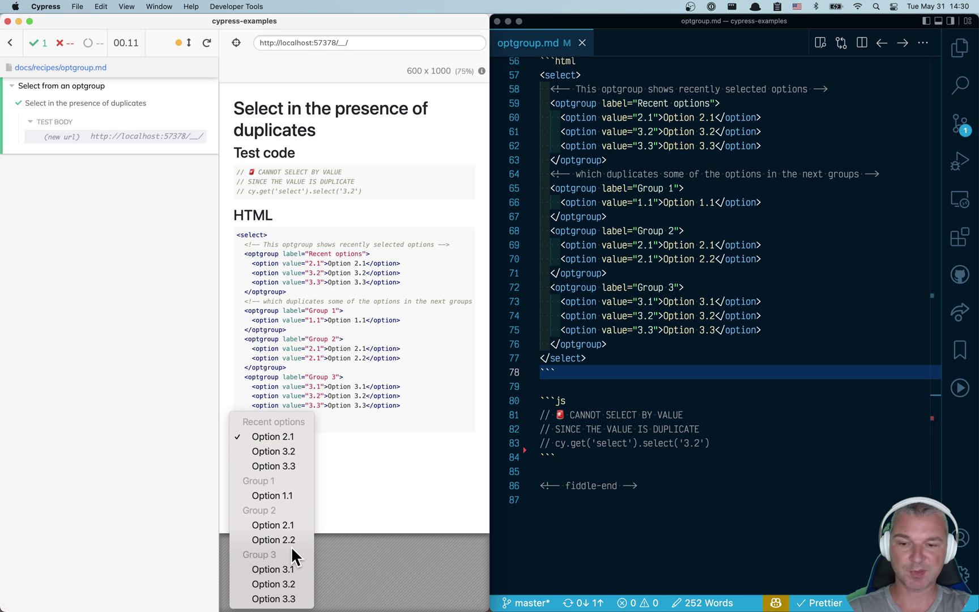
{"action": "left_click", "coordinate": [292, 454]}
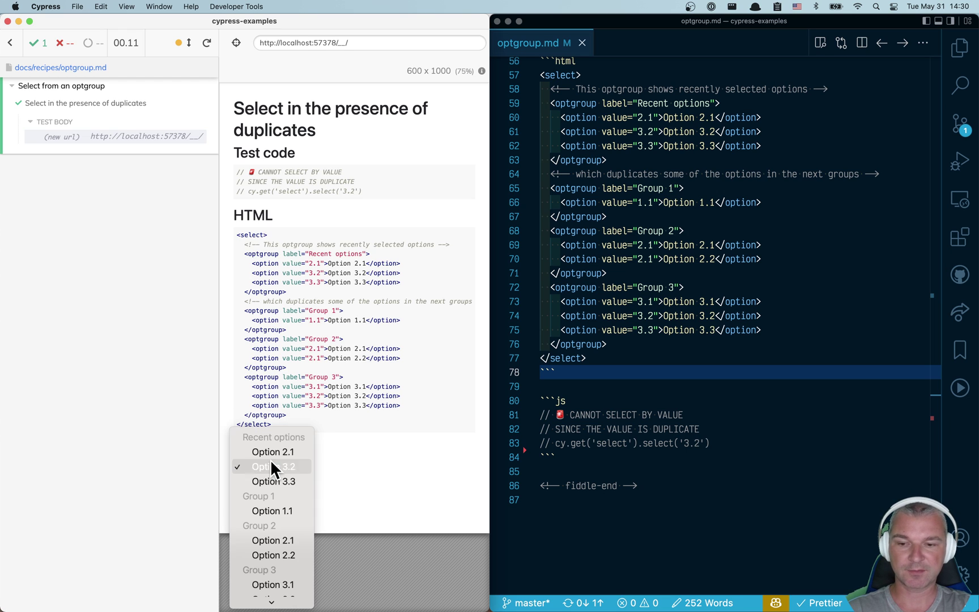
{"action": "left_click", "coordinate": [276, 480]}
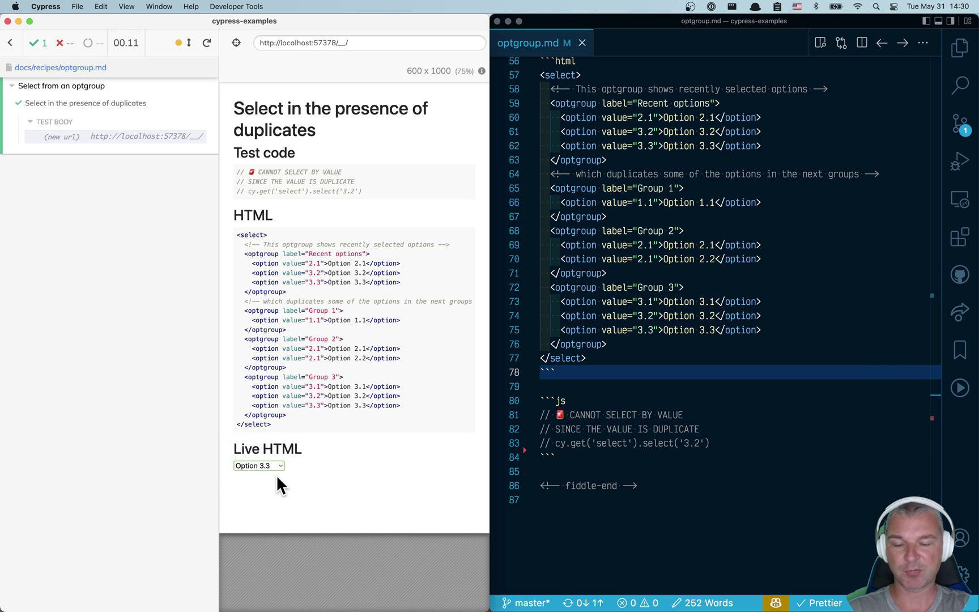
{"action": "left_click", "coordinate": [276, 466]}
{"action": "left_click", "coordinate": [281, 449]}
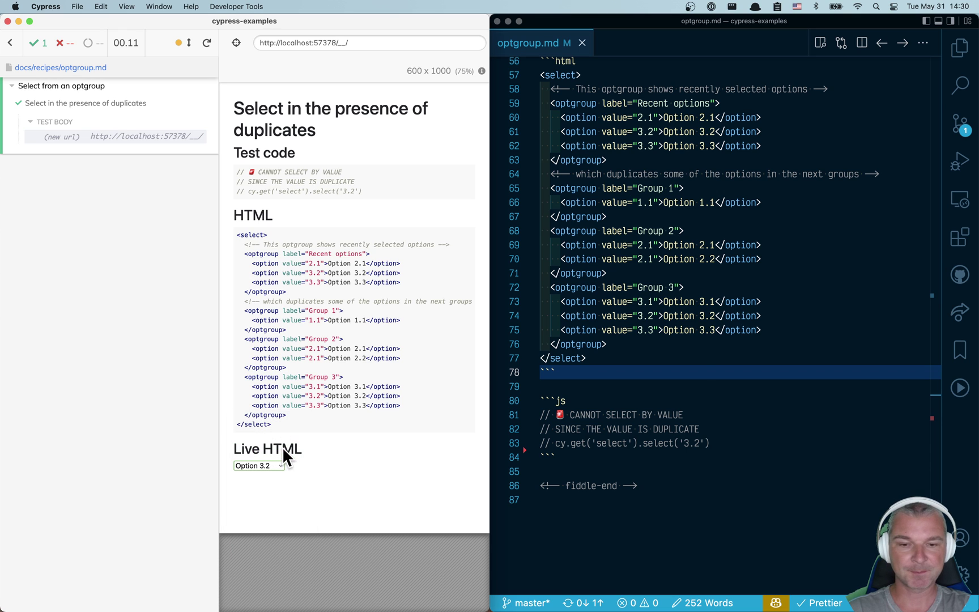
{"action": "left_click", "coordinate": [708, 371]}
Uncomment the select('3.2') test line and save to rerun the test.
{"action": "left_click", "coordinate": [727, 443]}
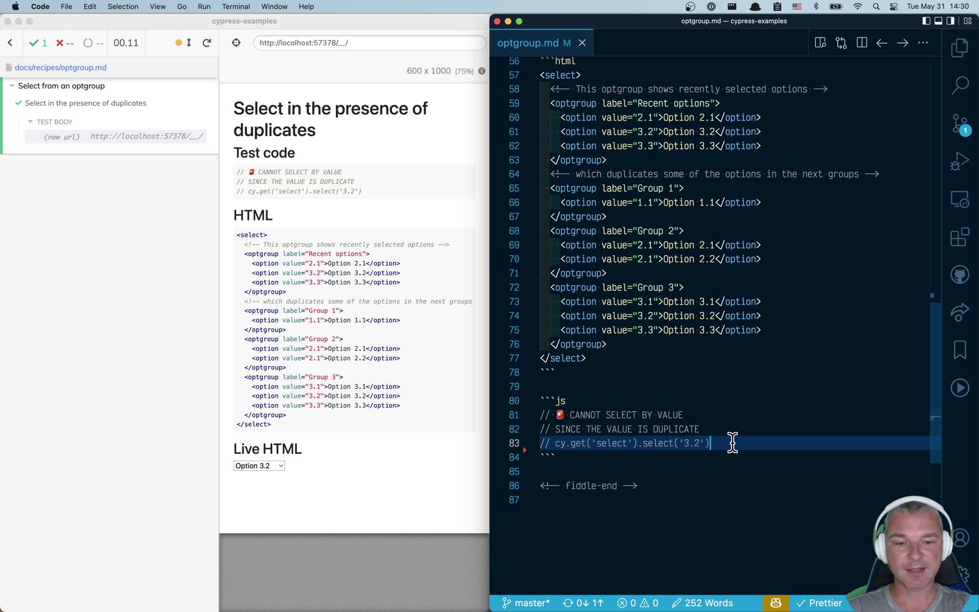
{"action": "key", "text": "super+slash"}
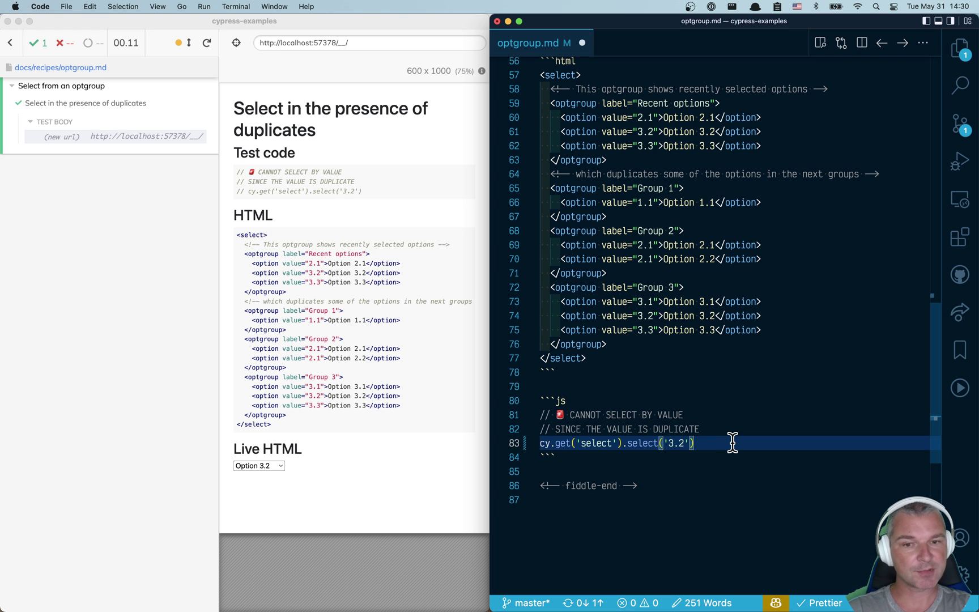
{"action": "key", "text": "super+s"}
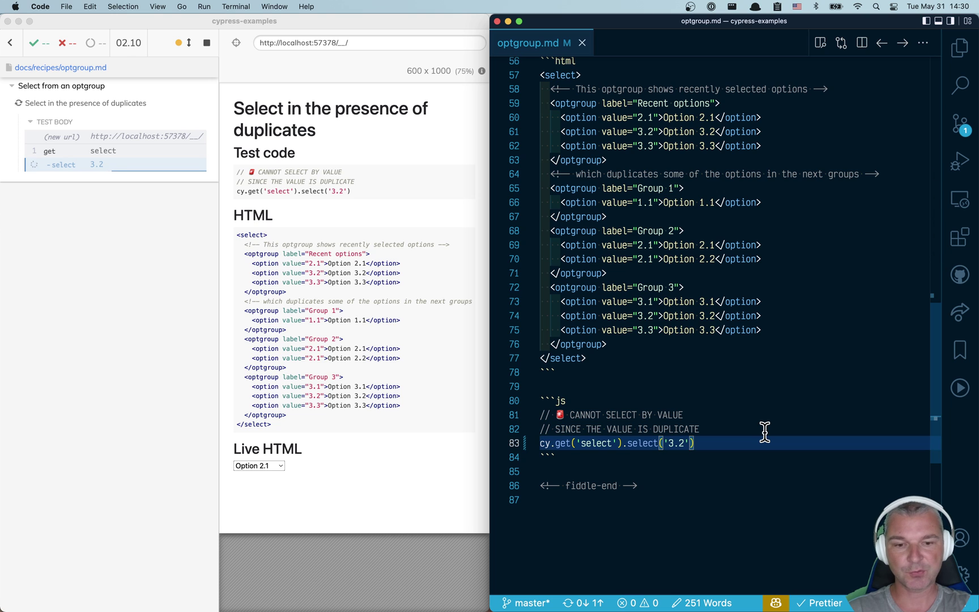
Select the '3.2' argument and inspect the duplicate value 3.2 options in the HTML.
{"action": "key", "text": "Left"}
{"action": "key", "text": "shift+Left"}
{"action": "key", "text": "shift+Left"}
{"action": "key", "text": "shift+Left"}
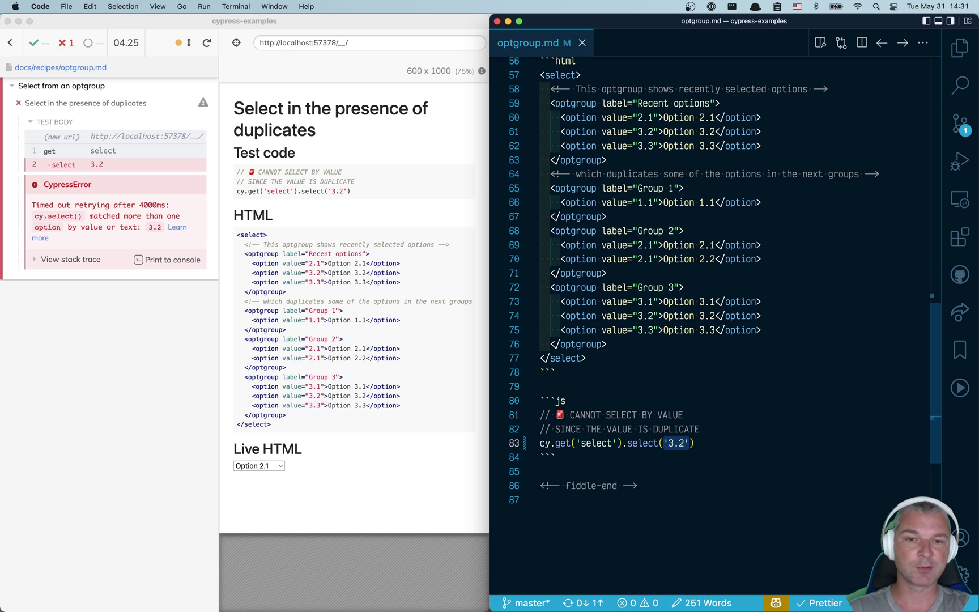
{"action": "left_click", "coordinate": [658, 132]}
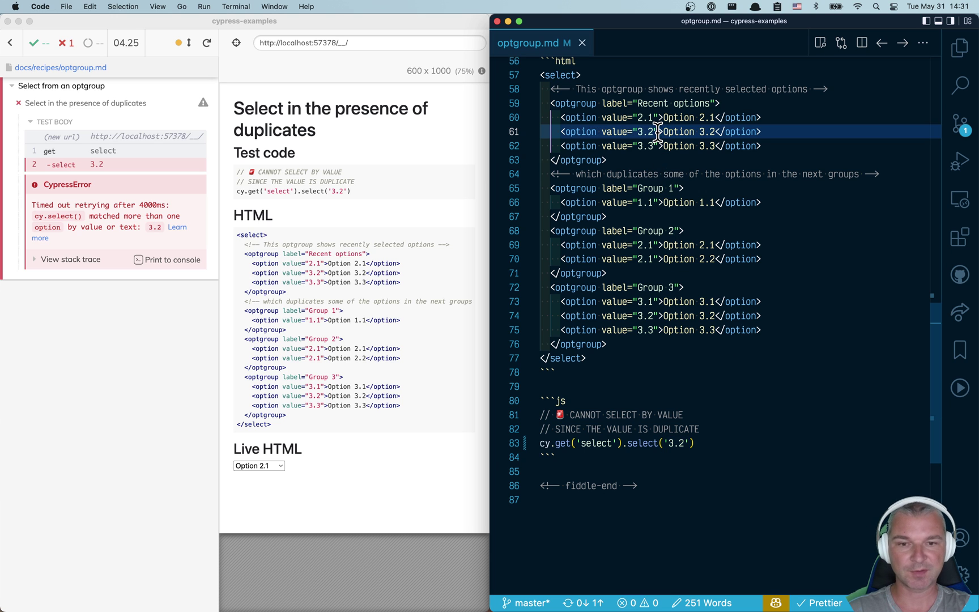
{"action": "left_click_drag", "start_coordinate": [658, 132], "coordinate": [561, 132]}
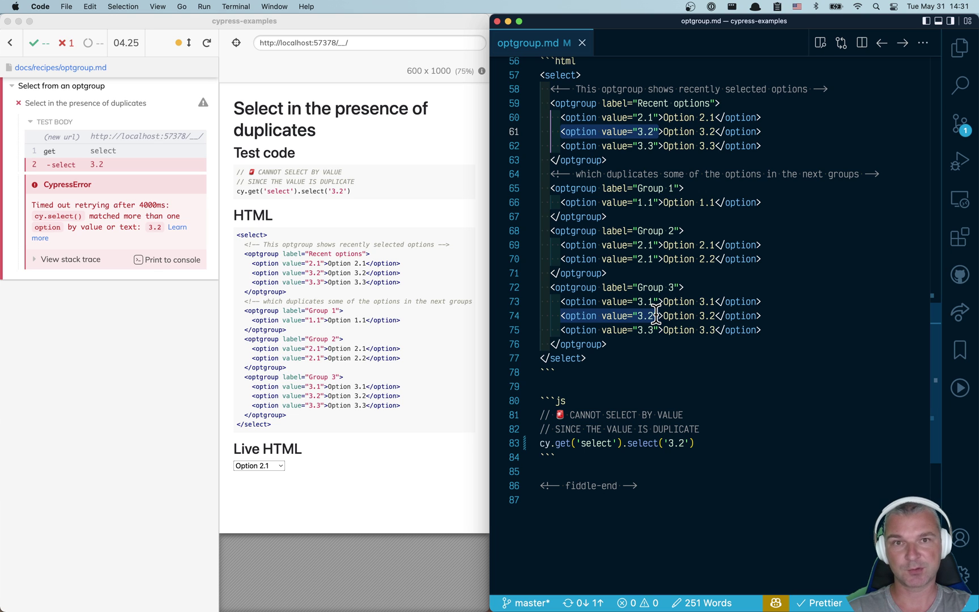
Delete the comment lines above the test and select by index 1 instead of '3.2'.
{"action": "left_click", "coordinate": [690, 443]}
{"action": "key", "text": "Up"}
{"action": "key", "text": "ctrl+shift+k"}
{"action": "key", "text": "Up"}
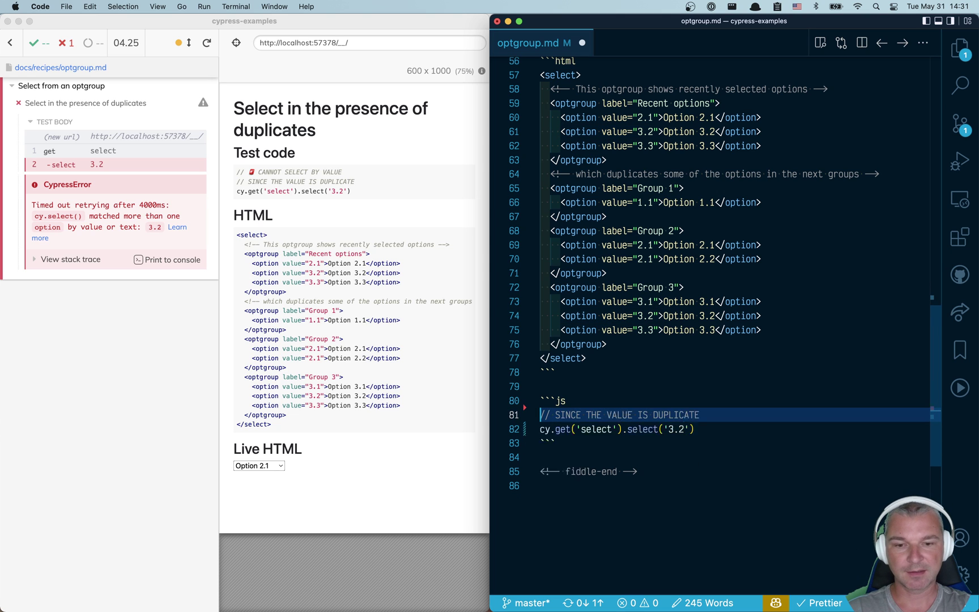
{"action": "key", "text": "ctrl+shift+k"}
{"action": "key", "text": "BackSpace"}
{"action": "key", "text": "BackSpace"}
{"action": "key", "text": "BackSpace"}
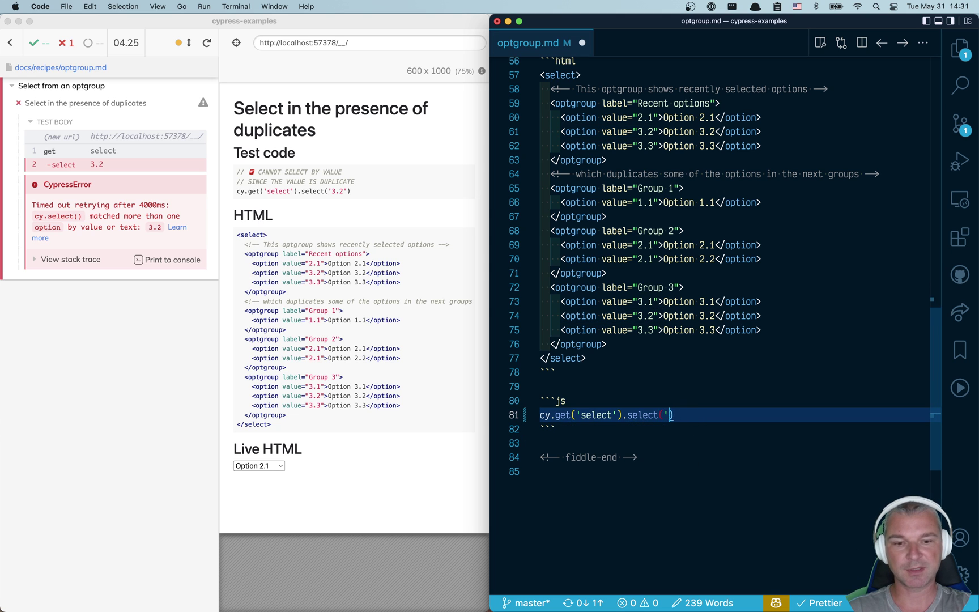
{"action": "left_click", "coordinate": [650, 132]}
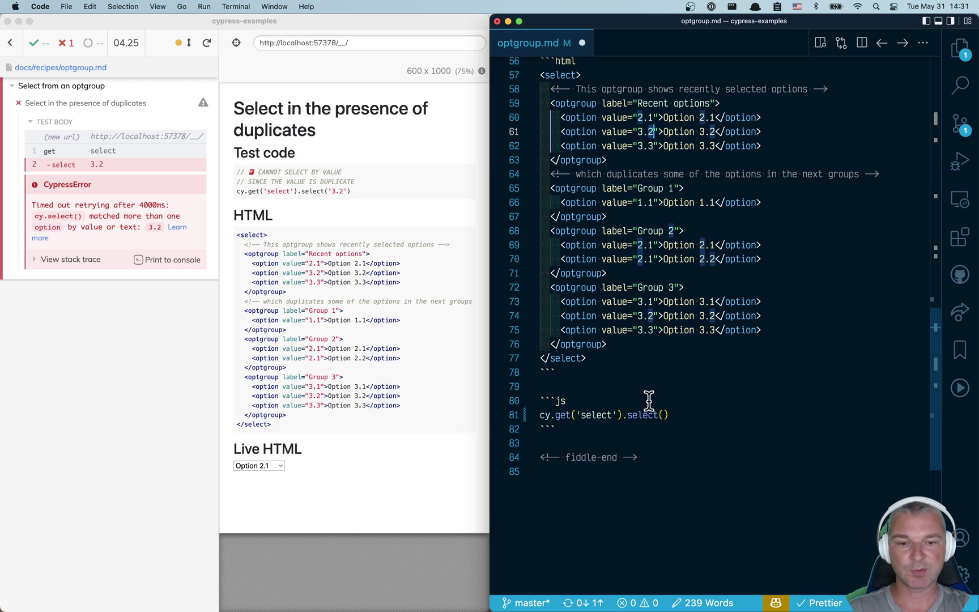
{"action": "left_click", "coordinate": [663, 415]}
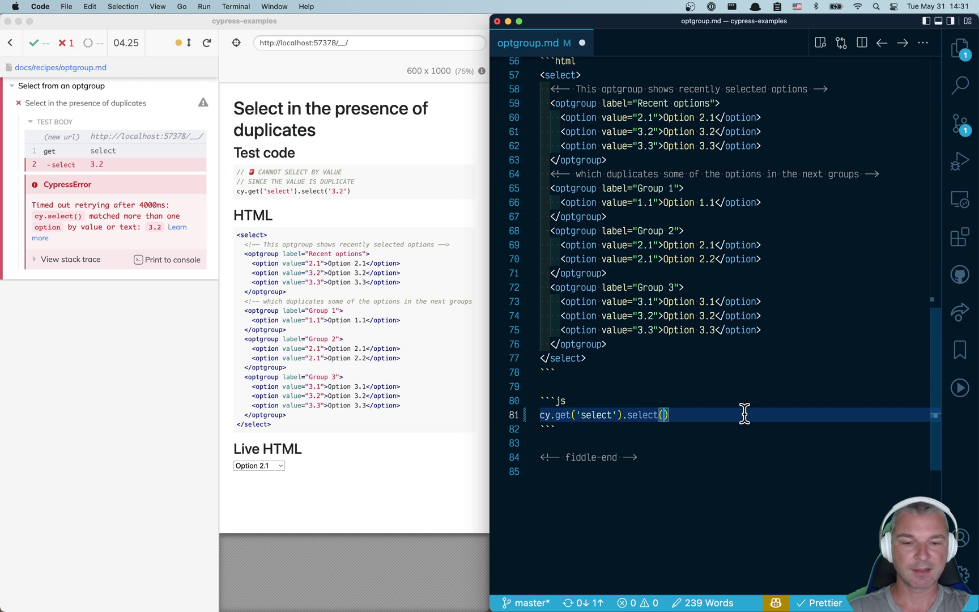
{"action": "type", "text": "1"}
{"action": "key", "text": "cmd+s"}
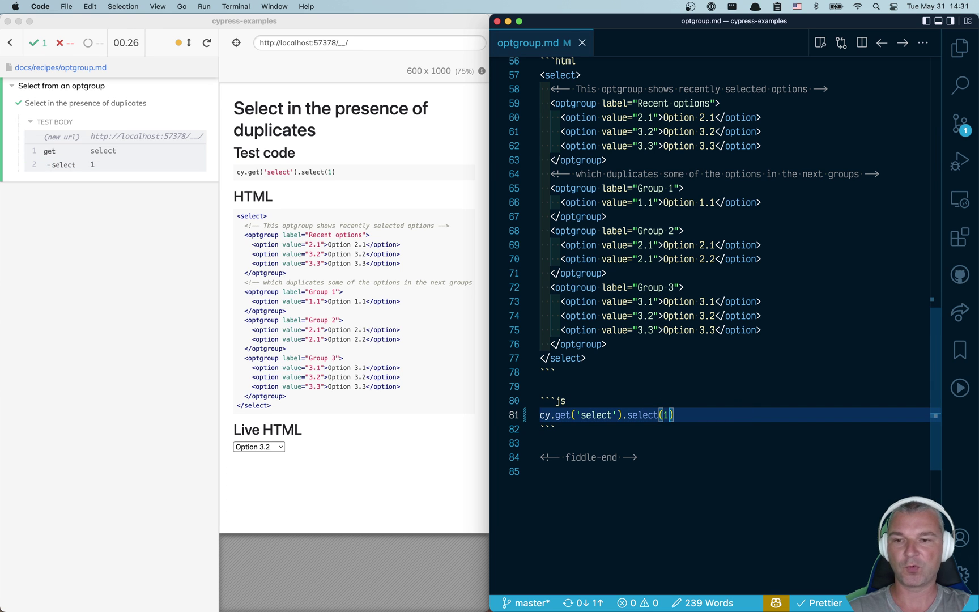
{"action": "left_click", "coordinate": [178, 367]}
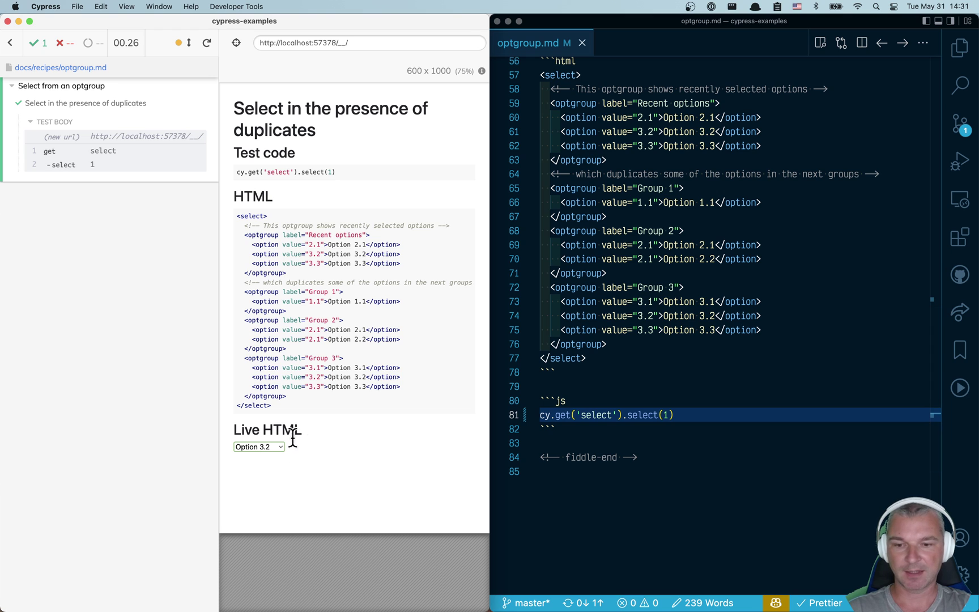
Copy cy.get('select') onto a new line asserting have.value '3.2', and save.
{"action": "left_click", "coordinate": [695, 415]}
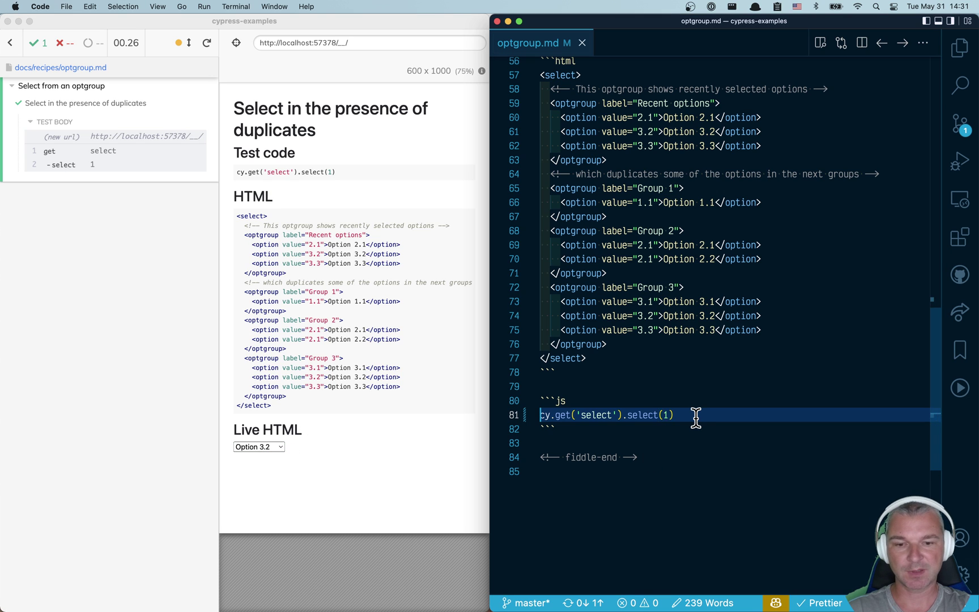
{"action": "key", "text": "Home"}
{"action": "key", "text": "shift+alt+Right"}
{"action": "key", "text": "shift+alt+Right"}
{"action": "key", "text": "shift+Right"}
{"action": "key", "text": "shift+Right"}
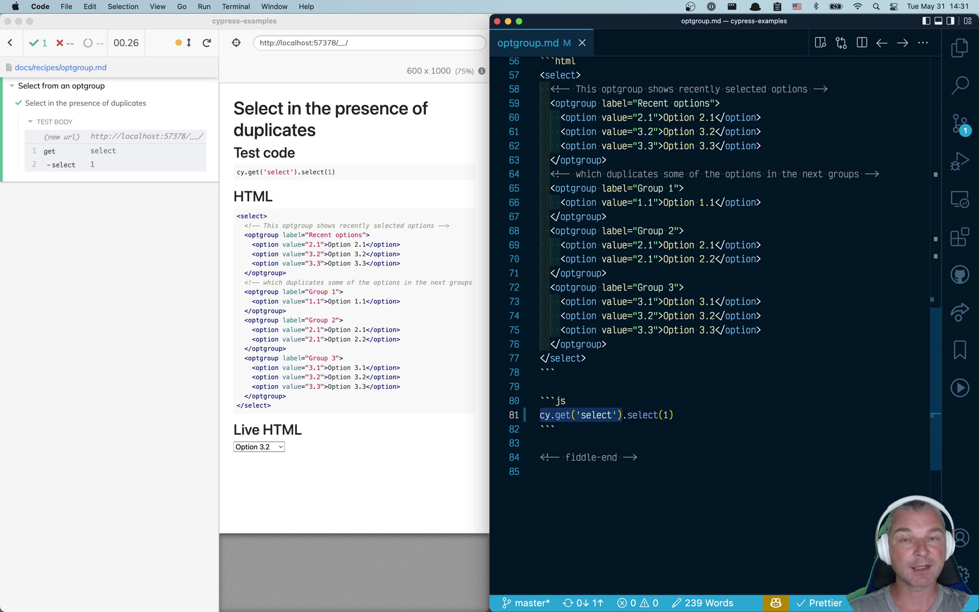
{"action": "key", "text": "super+c"}
{"action": "key", "text": "End"}
{"action": "key", "text": "Return"}
{"action": "key", "text": "super+v"}
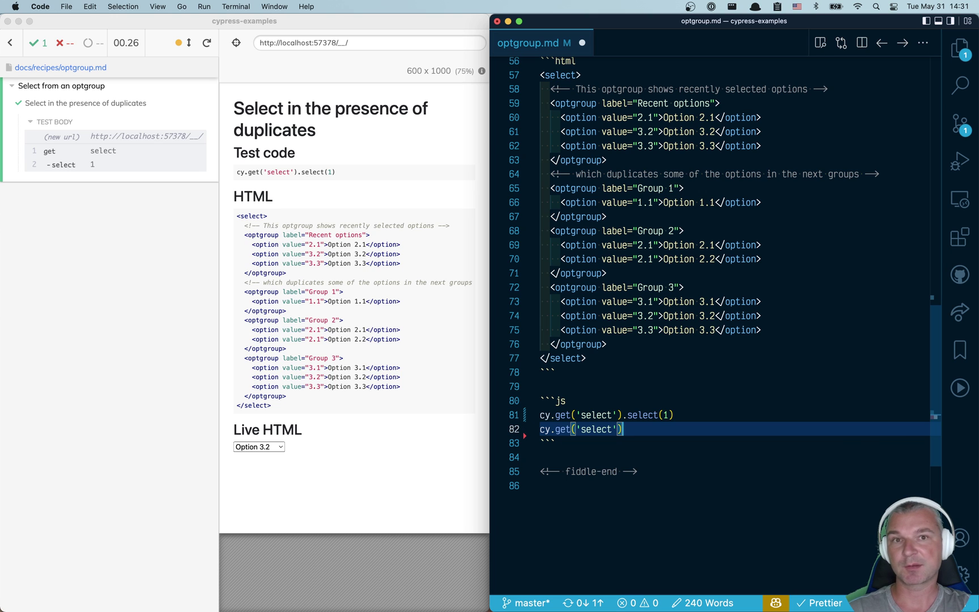
{"action": "type", "text": "."}
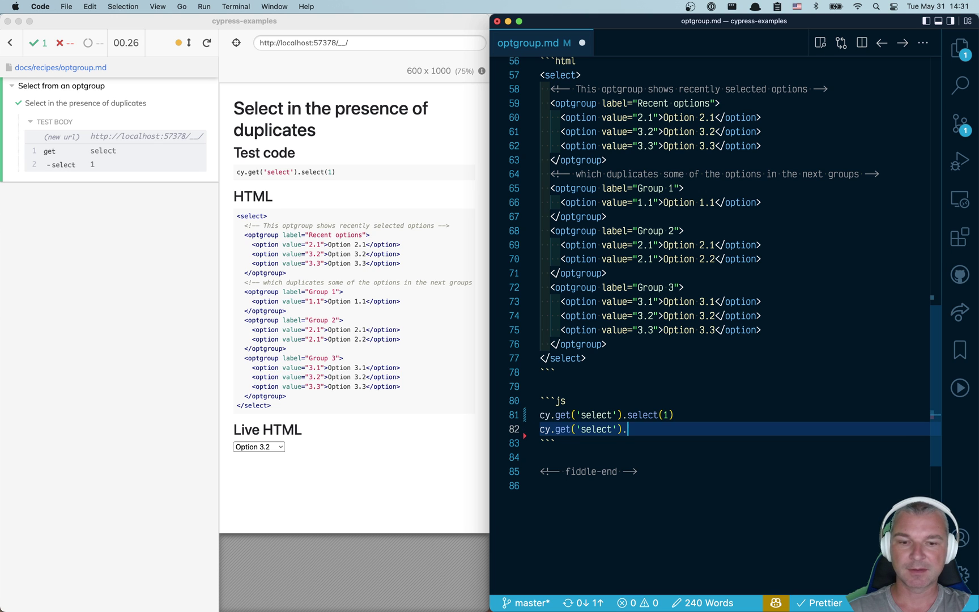
{"action": "type", "text": "should('ha"}
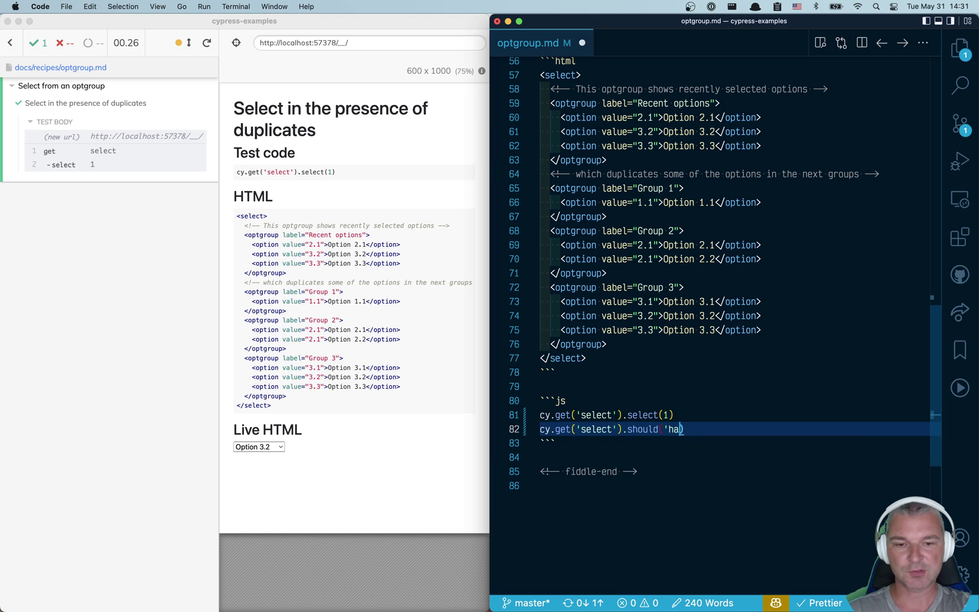
{"action": "type", "text": "ve.v"}
{"action": "type", "text": "al"}
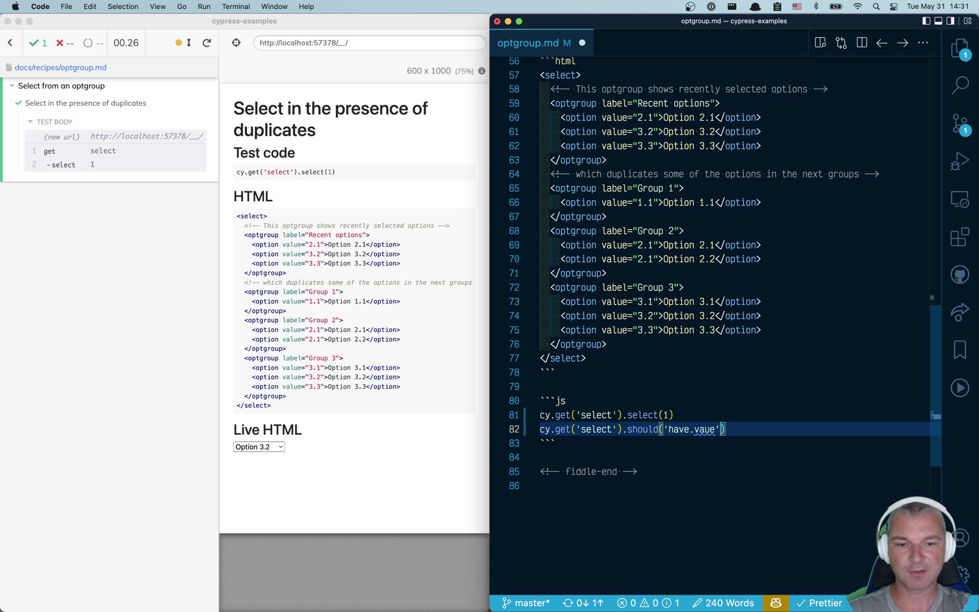
{"action": "type", "text": "ue', '3.2'"}
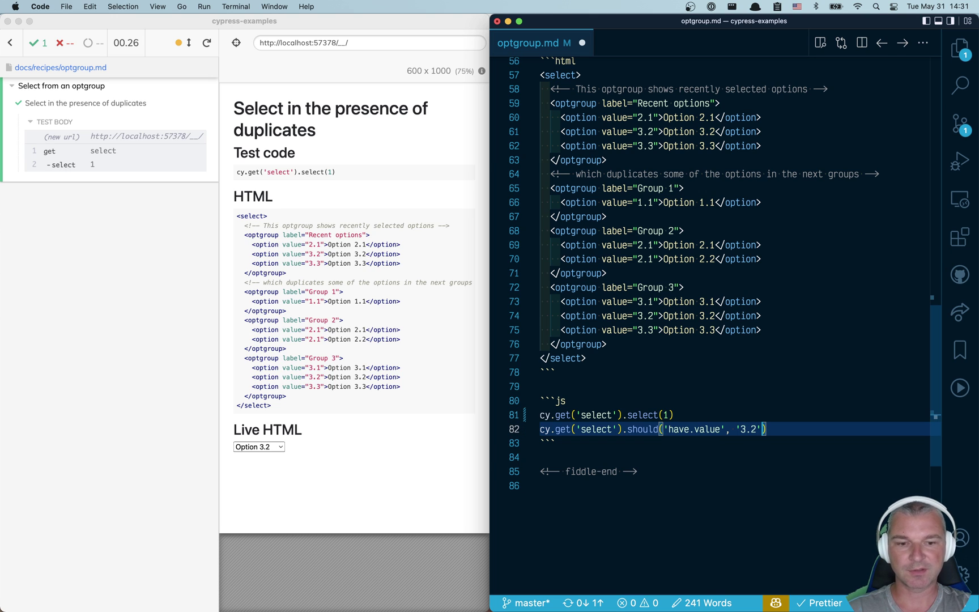
{"action": "key", "text": "super+s"}
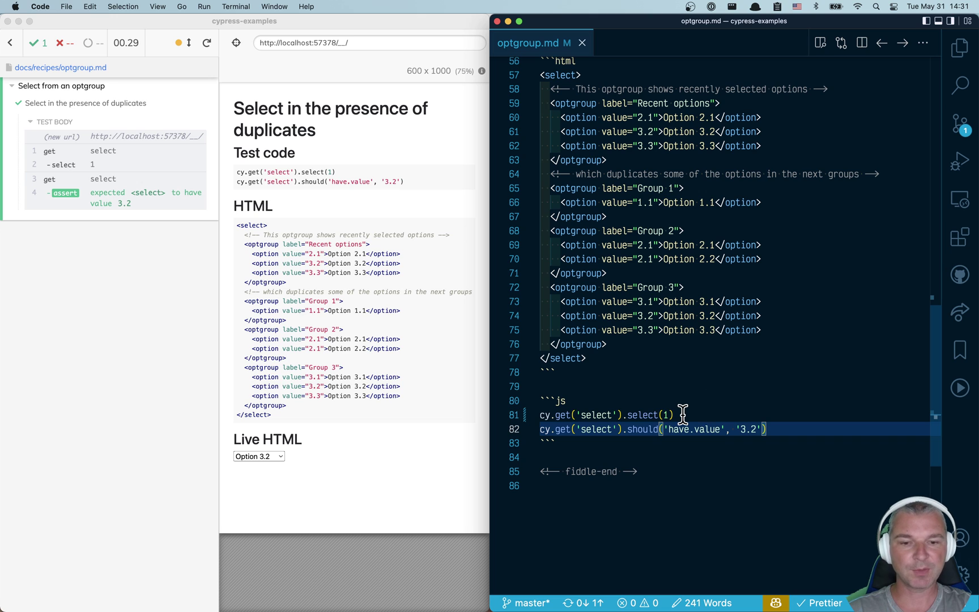
Remove the select(1) call from line 81 and save to rerun the test.
{"action": "left_click", "coordinate": [682, 415]}
{"action": "key", "text": "shift+alt+Left"}
{"action": "key", "text": "shift+alt+Left"}
{"action": "key", "text": "shift+alt+Left"}
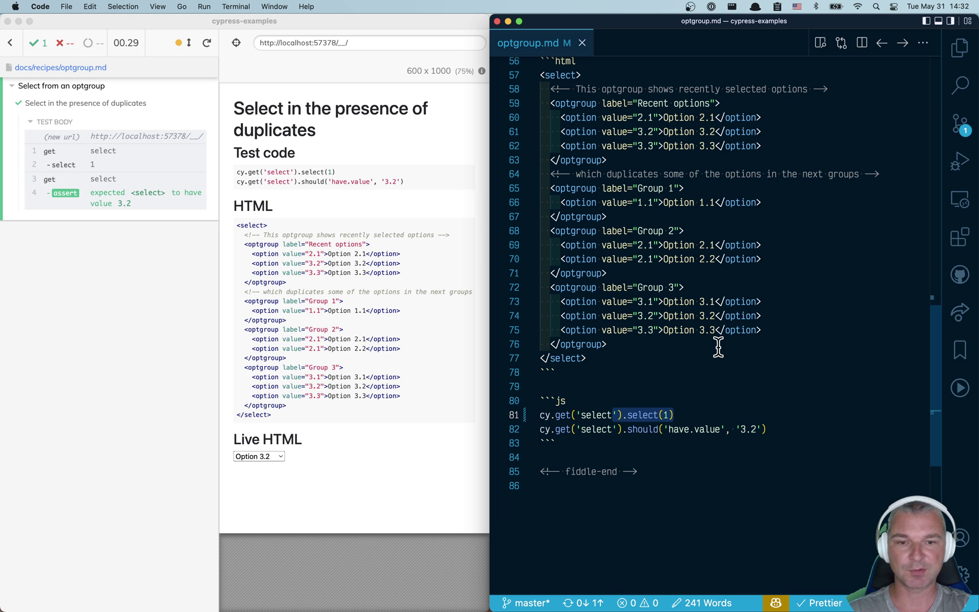
{"action": "left_click", "coordinate": [656, 132]}
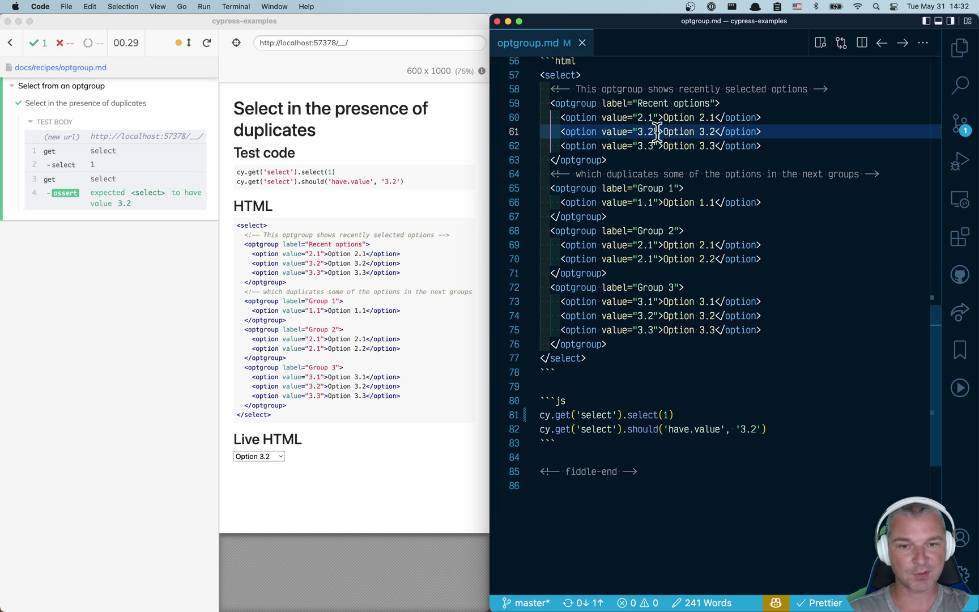
{"action": "left_click", "coordinate": [695, 413]}
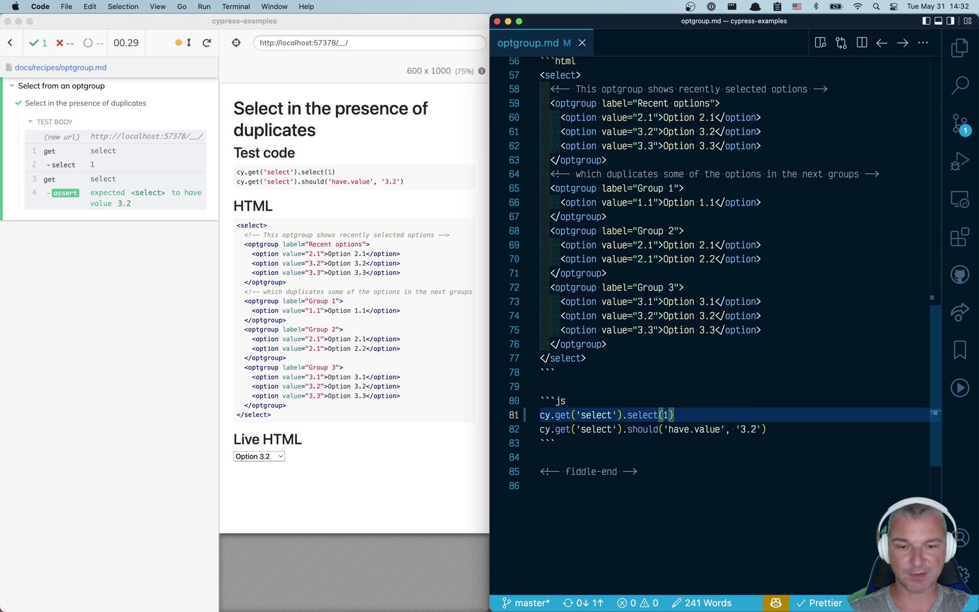
{"action": "key", "text": "shift+alt+Left"}
{"action": "key", "text": "shift+alt+Left"}
{"action": "key", "text": "BackSpace"}
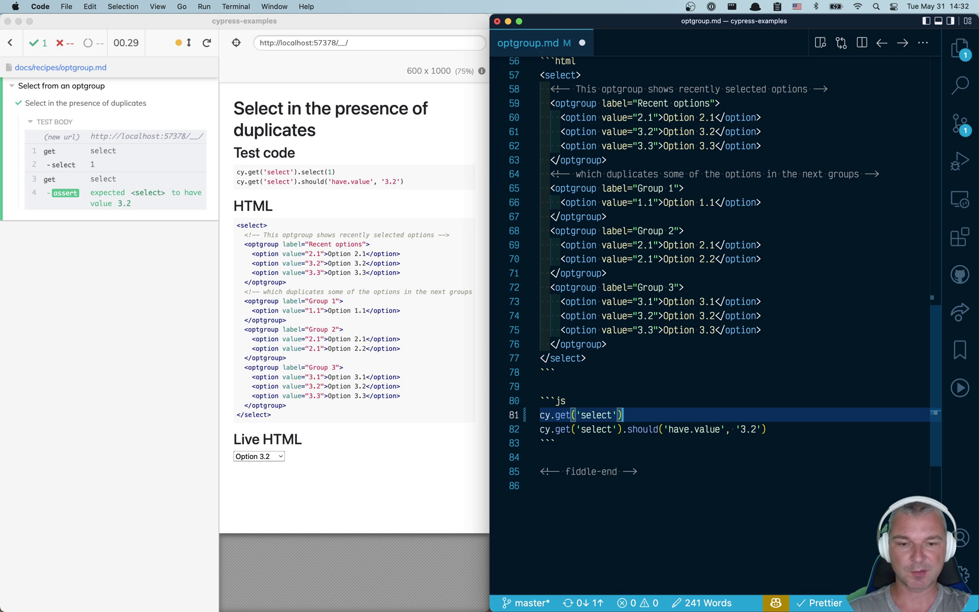
{"action": "key", "text": "Left"}
{"action": "key", "text": "Left"}
{"action": "type", "text": "option"}
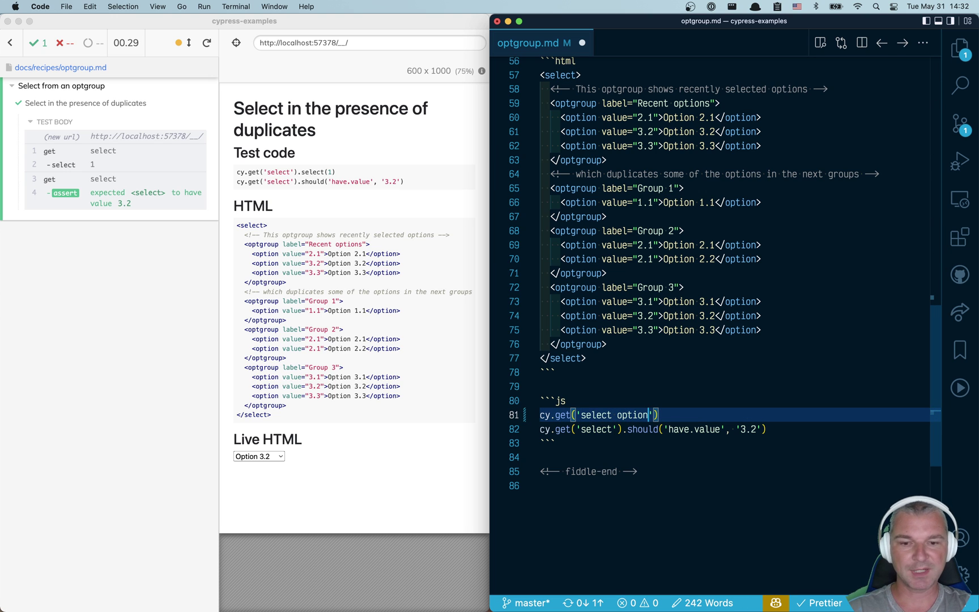
{"action": "key", "text": "super+s"}
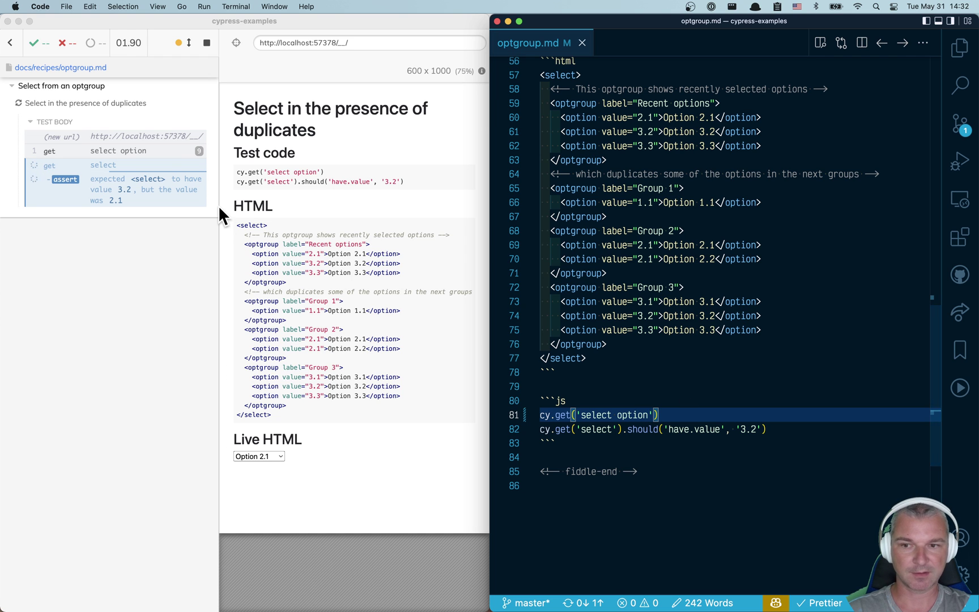
Add .find('option') to the selector line, comment out the value assertion, and save.
{"action": "left_click", "coordinate": [187, 154]}
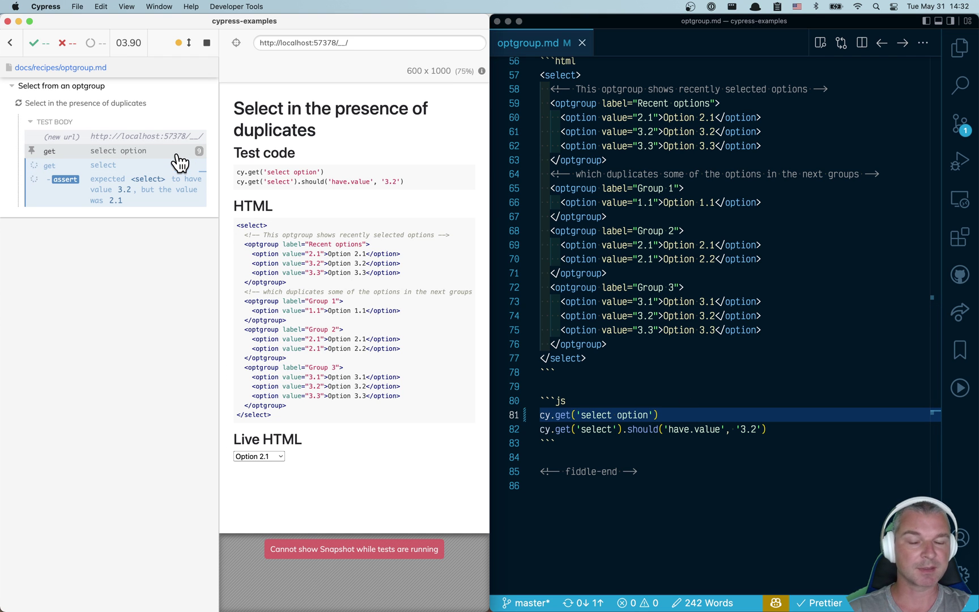
{"action": "left_click", "coordinate": [620, 417]}
{"action": "left_click", "coordinate": [616, 414]}
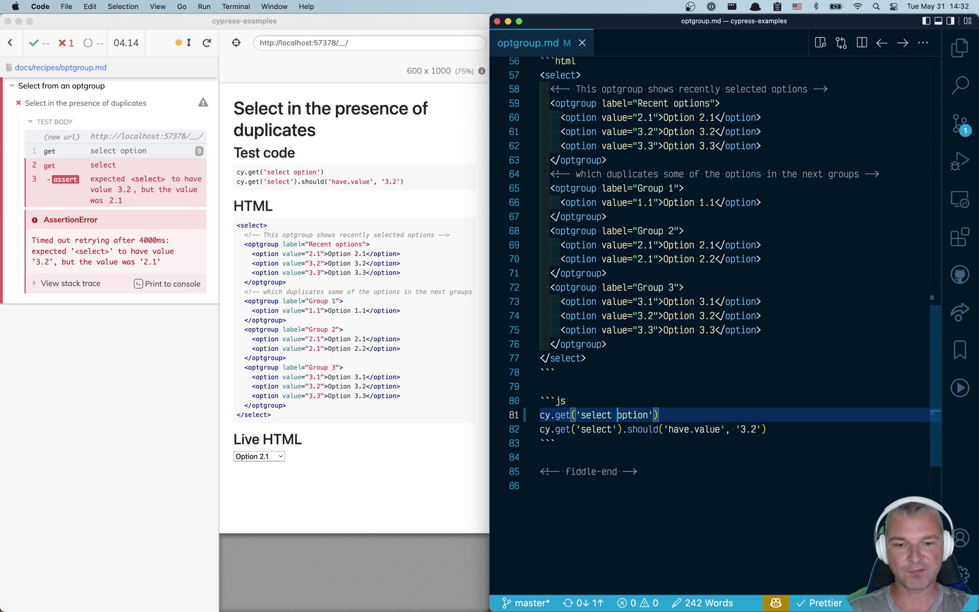
{"action": "type", "text": "').find('"}
{"action": "type", "text": "('"}
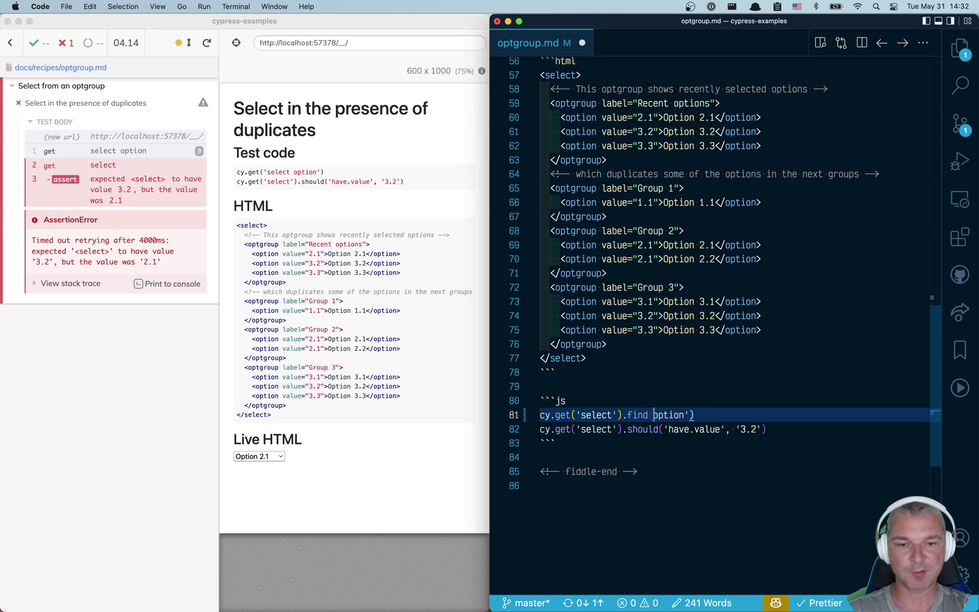
{"action": "key", "text": "Down"}
{"action": "key", "text": "super+slash"}
{"action": "key", "text": "Up"}
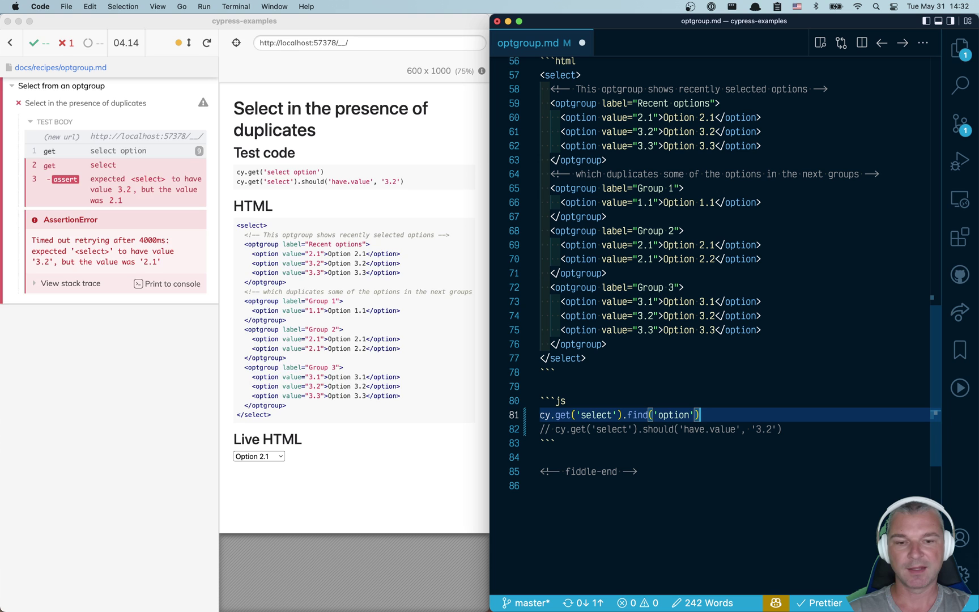
{"action": "key", "text": "super+s"}
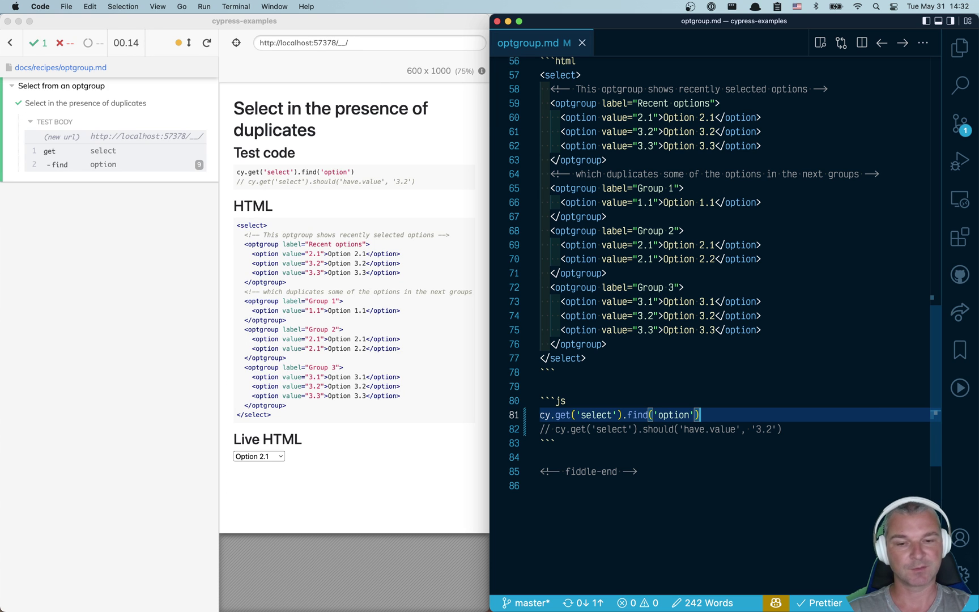
{"action": "key", "text": "End"}
{"action": "type", "text": ".then("}
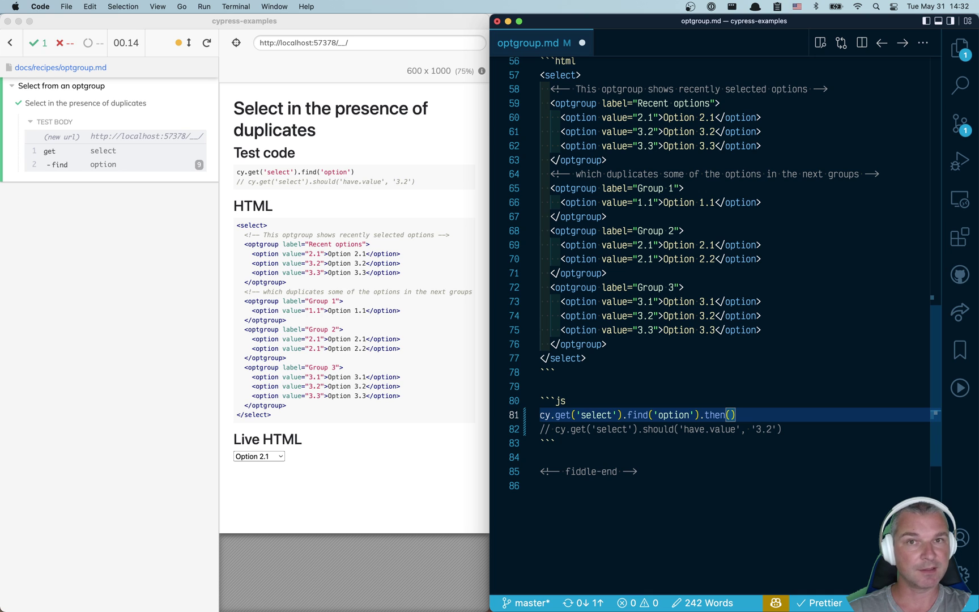
{"action": "type", "text": "$option ="}
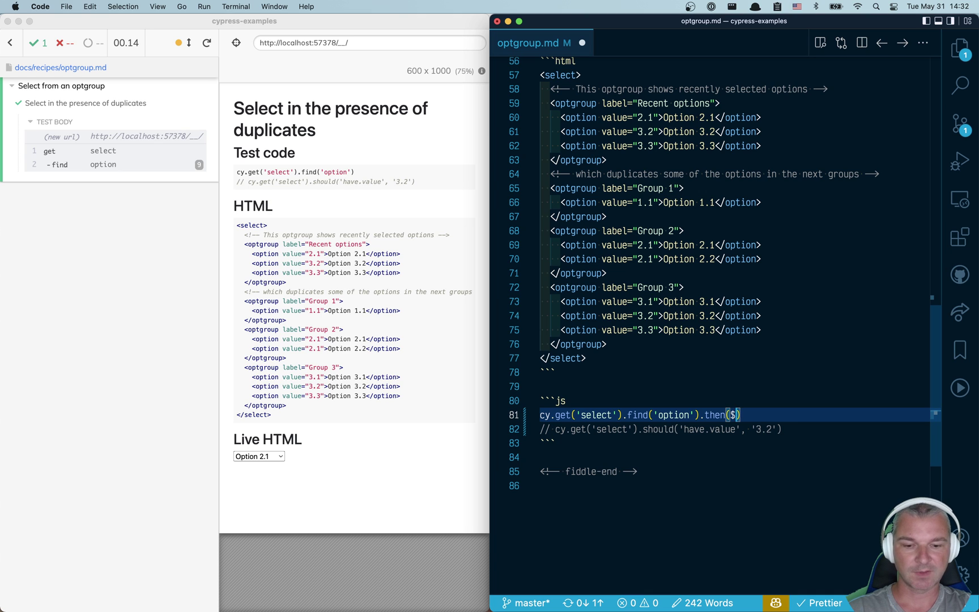
{"action": "type", "text": "> {"}
Write the findIndex callback matching value '3.2' and add expect(index).to.be.greaterThan(-1).
{"action": "key", "text": "Return"}
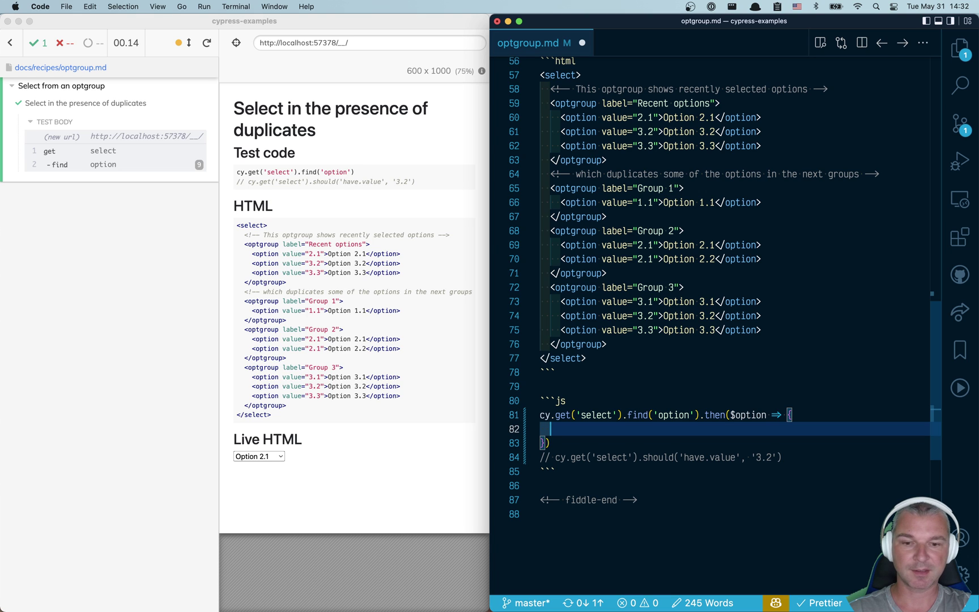
{"action": "type", "text": "const index = "}
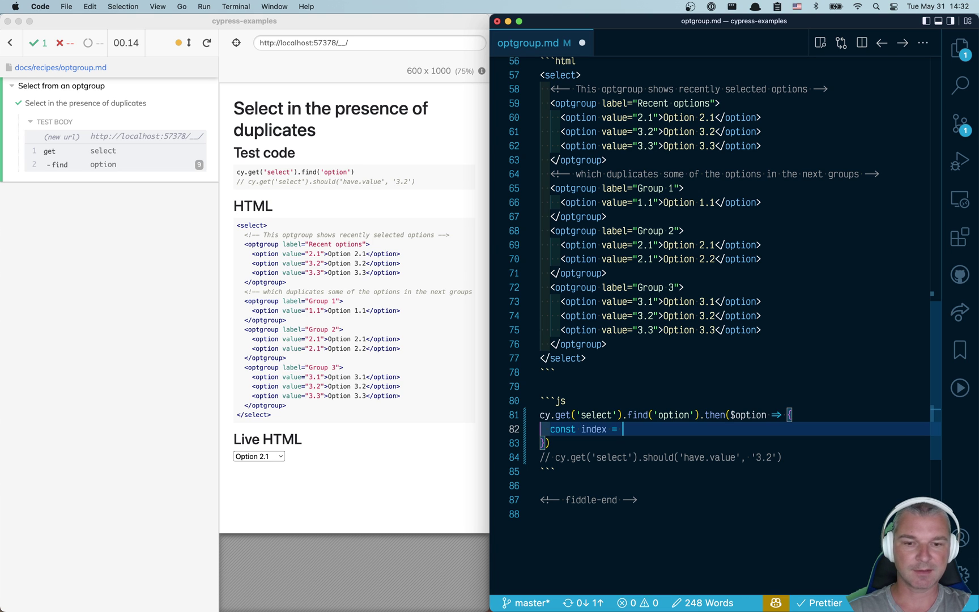
{"action": "type", "text": "Cypress._."}
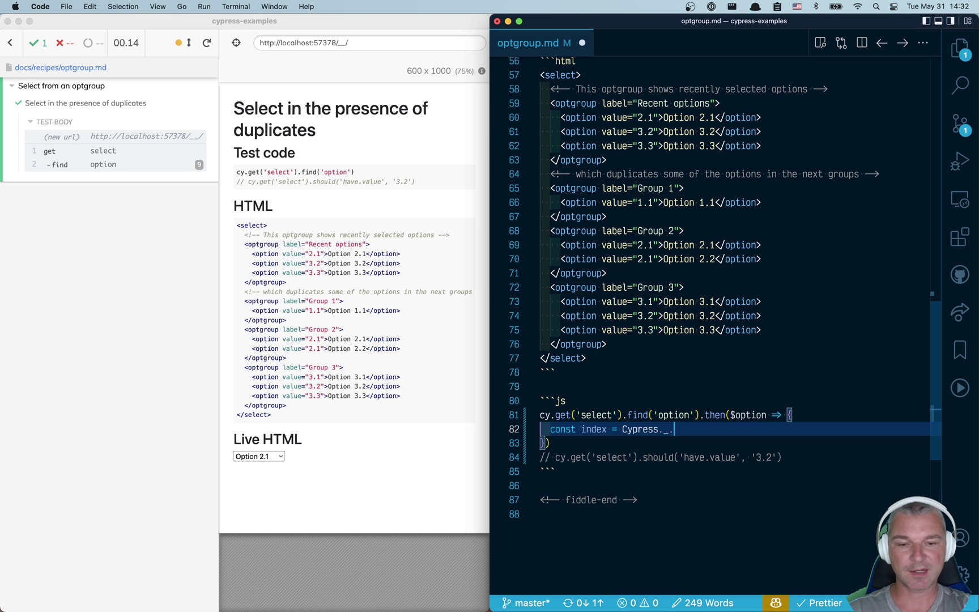
{"action": "type", "text": "findIndex"}
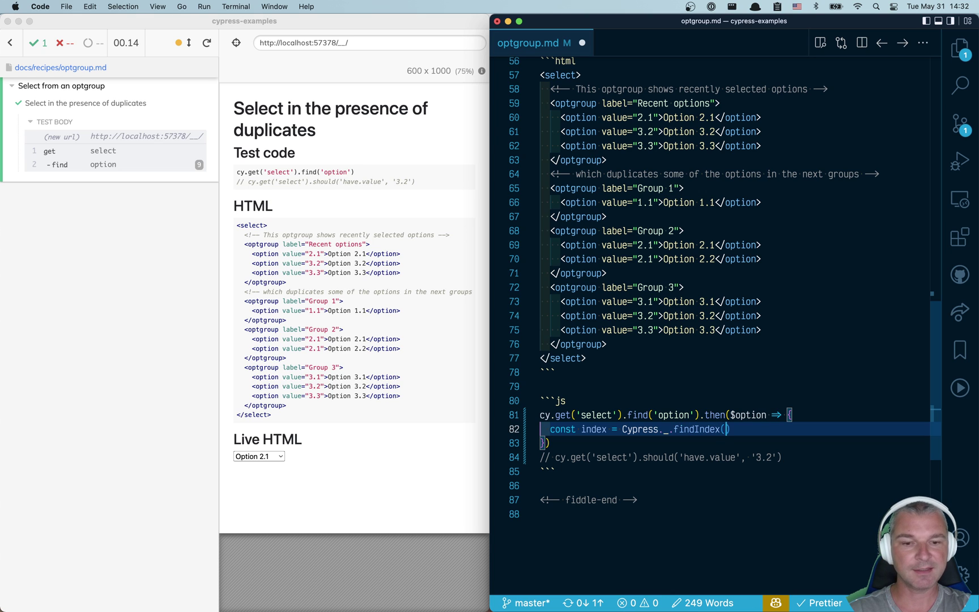
{"action": "type", "text": "("}
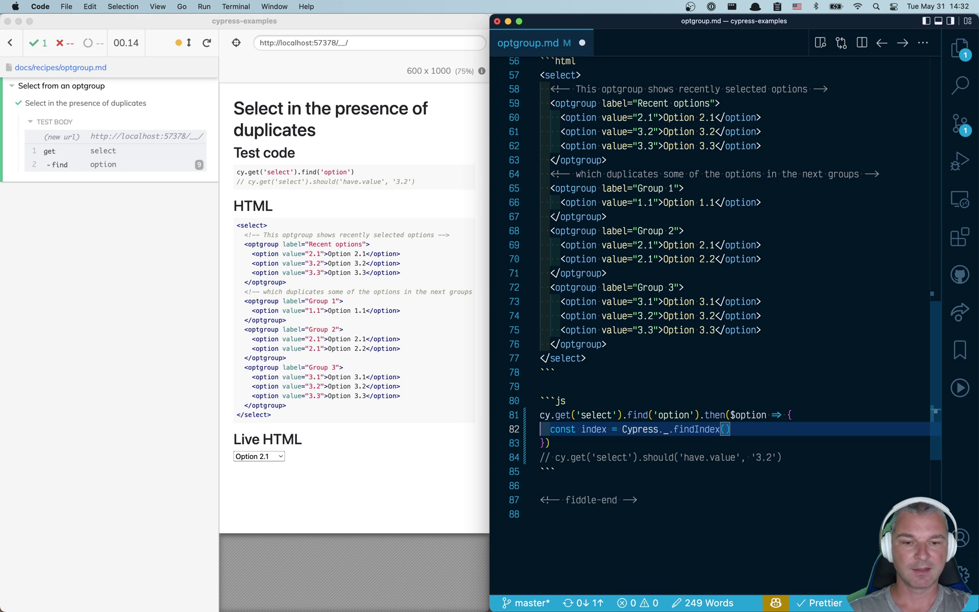
{"action": "type", "text": "$o"}
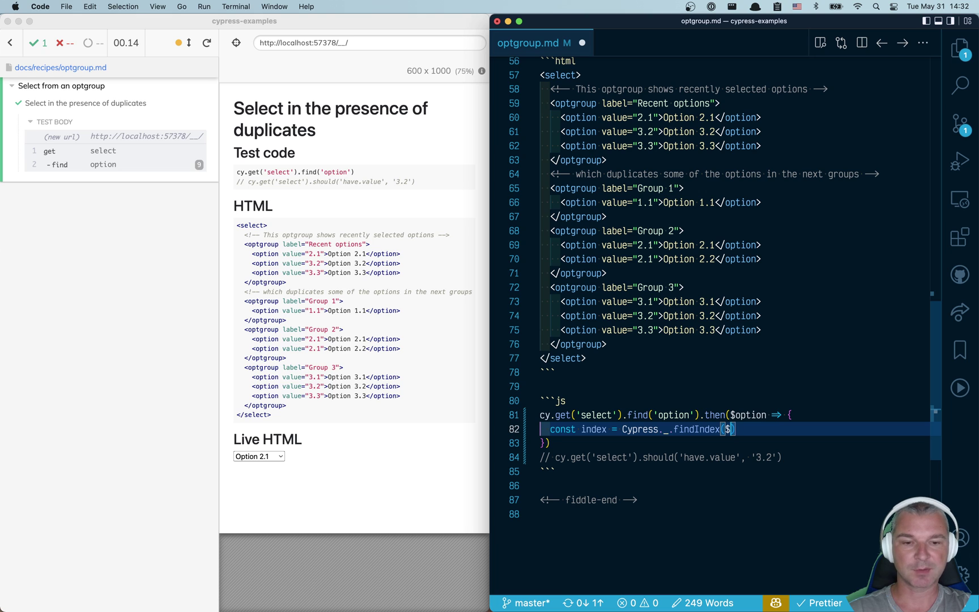
{"action": "type", "text": "ption"}
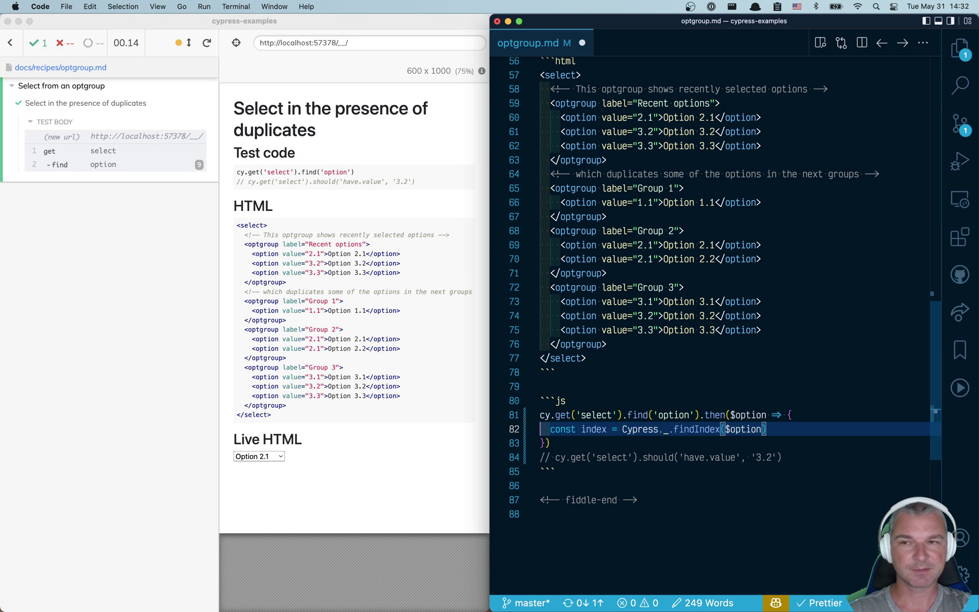
{"action": "type", "text": ", el ="}
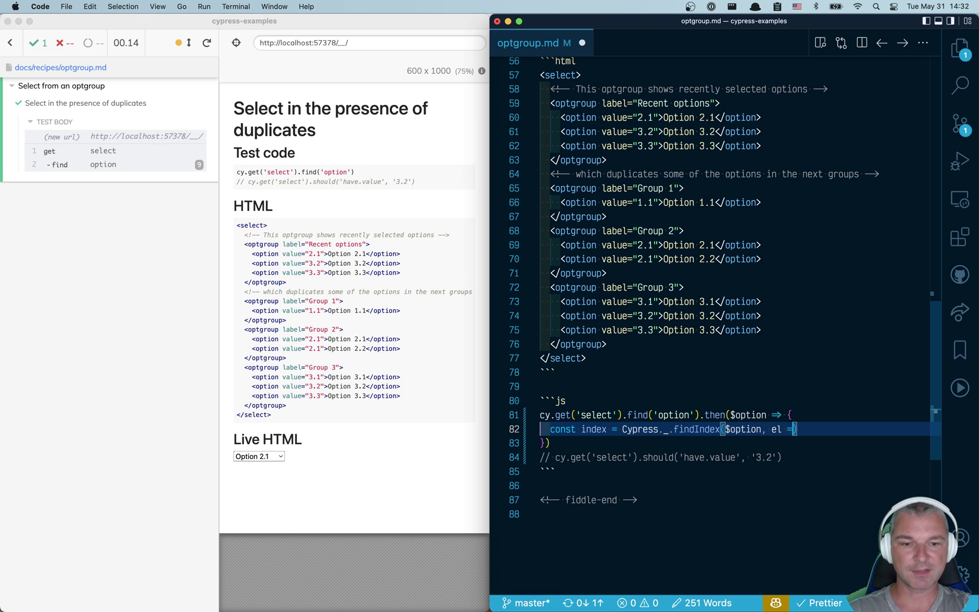
{"action": "type", "text": "> "}
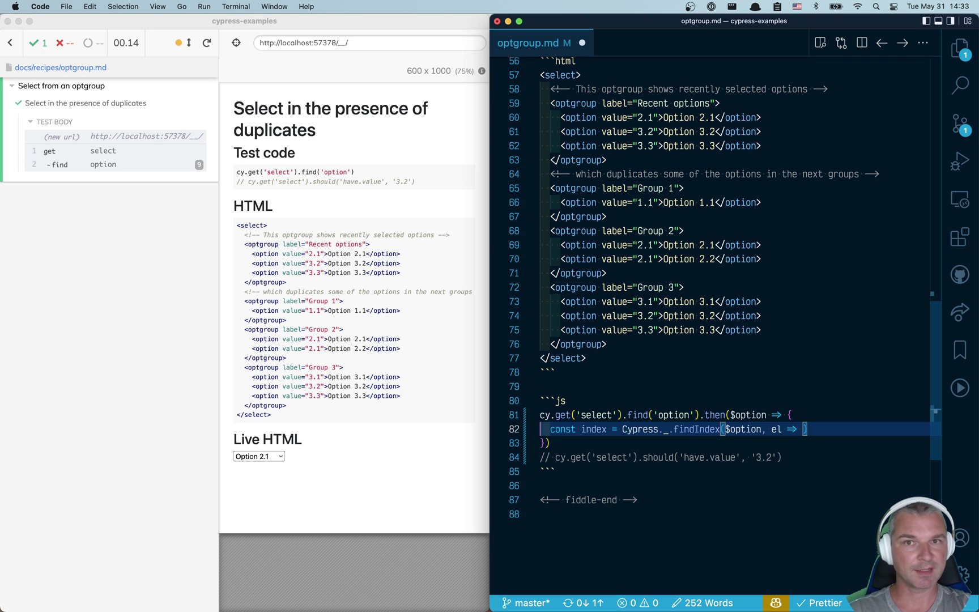
{"action": "type", "text": "e"}
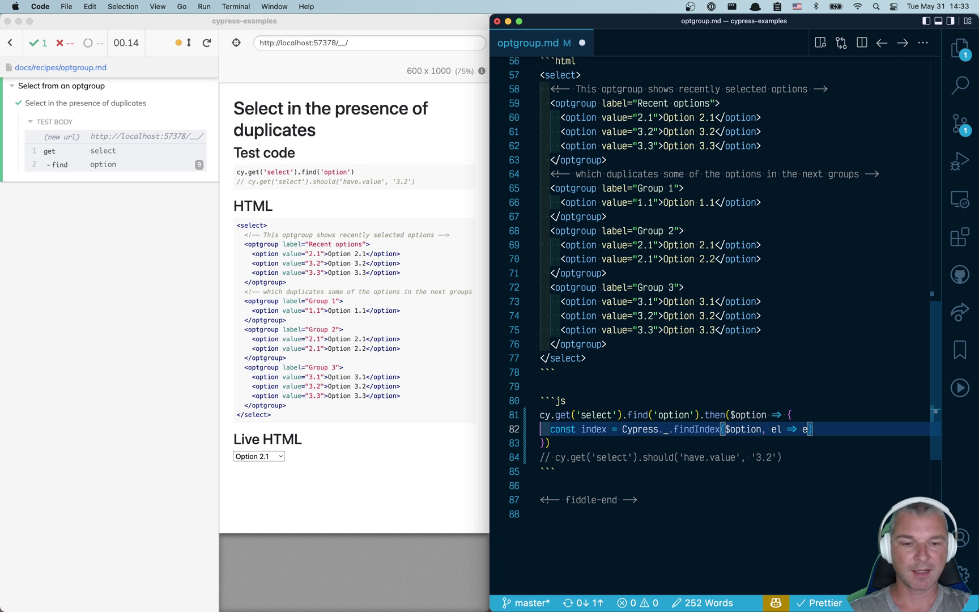
{"action": "type", "text": "l.getAtt"}
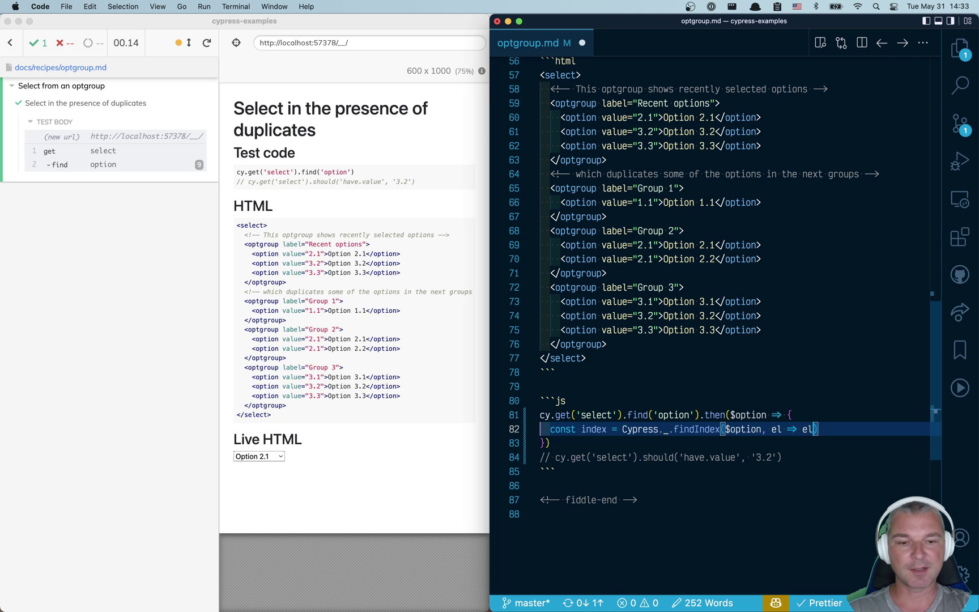
{"action": "type", "text": "ribute('value"}
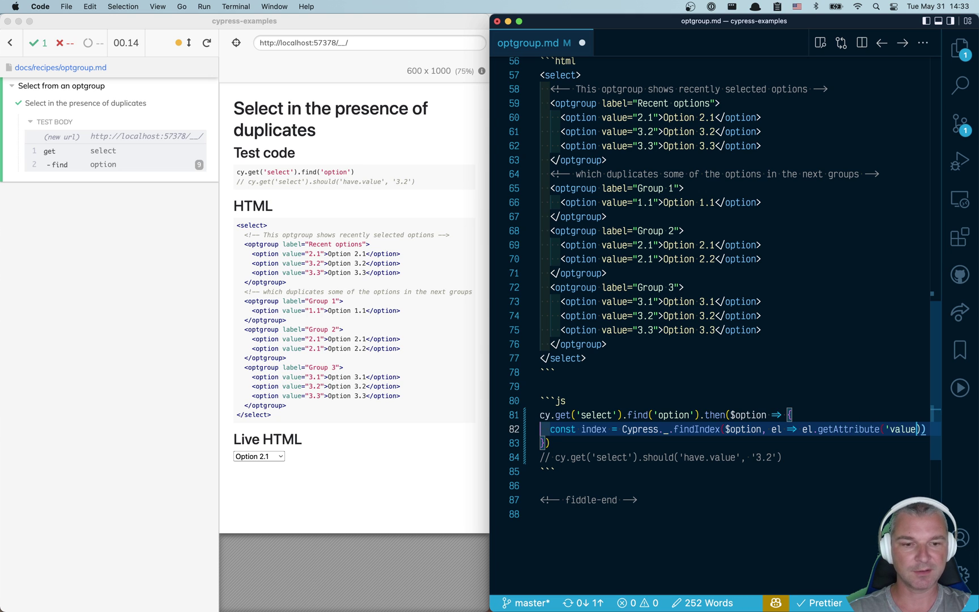
{"action": "type", "text": "') === '"}
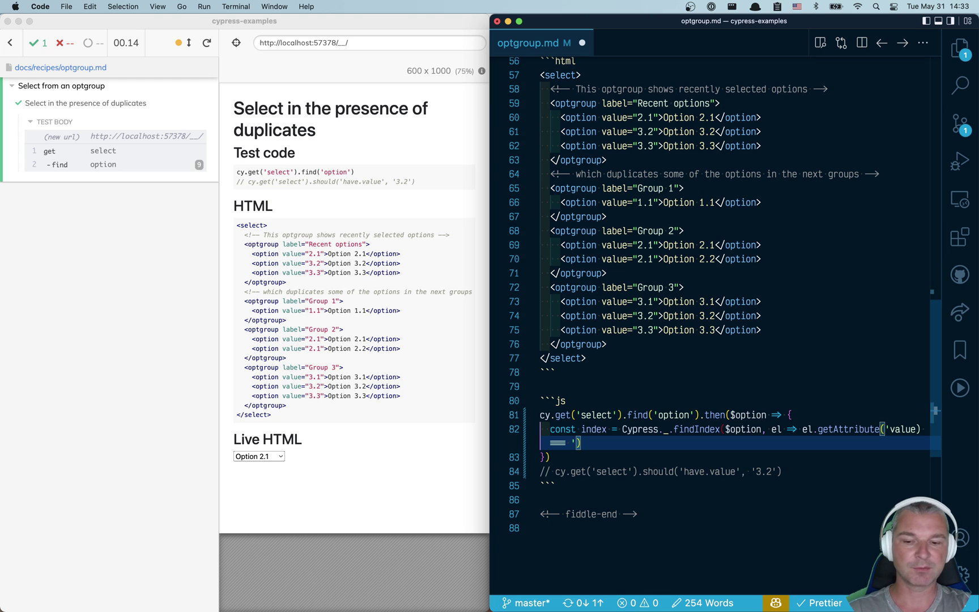
{"action": "type", "text": "3.2'"}
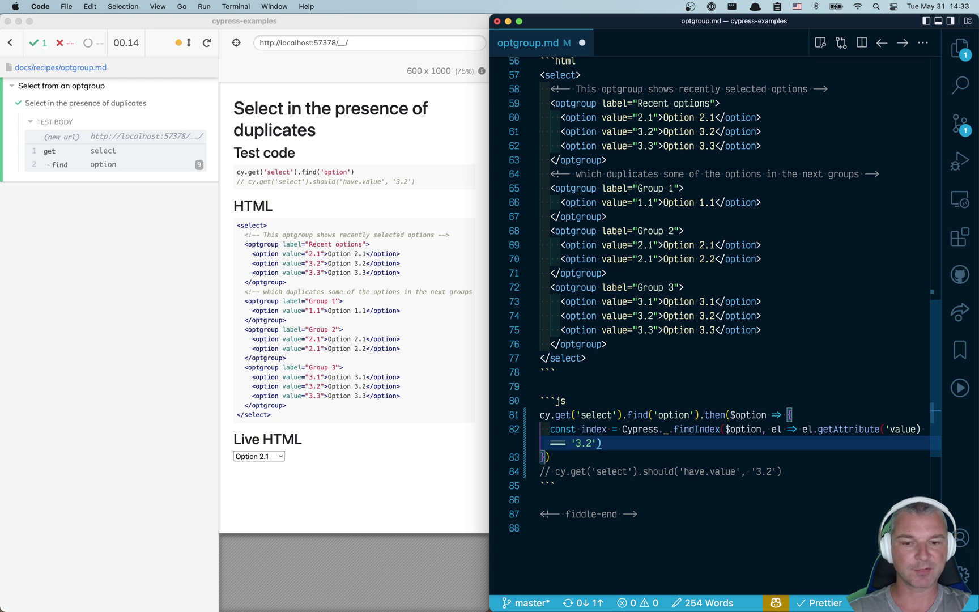
{"action": "key", "text": "Return"}
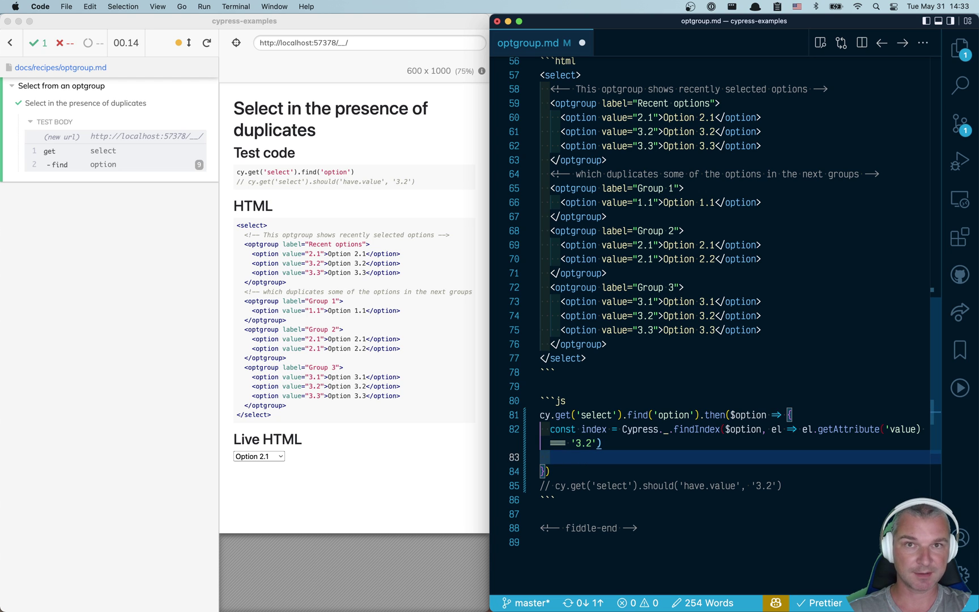
{"action": "type", "text": "expect(in"}
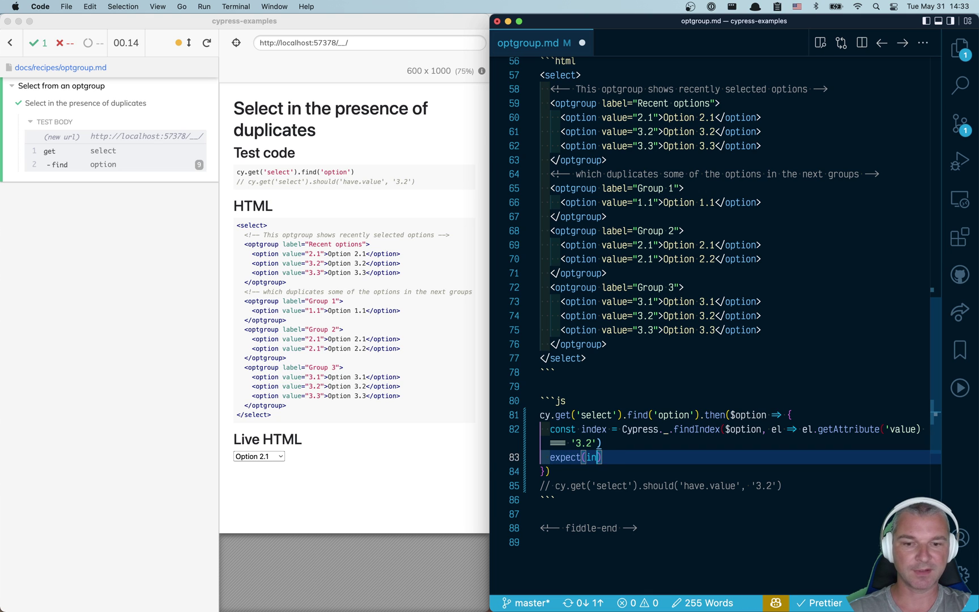
{"action": "type", "text": "dex).to.be.greater"}
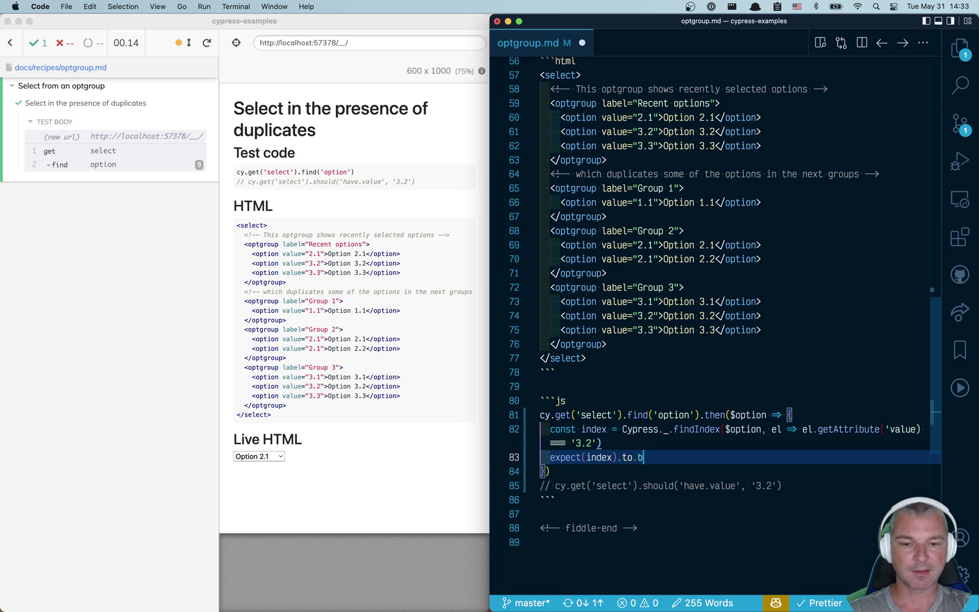
{"action": "type", "text": "Than("}
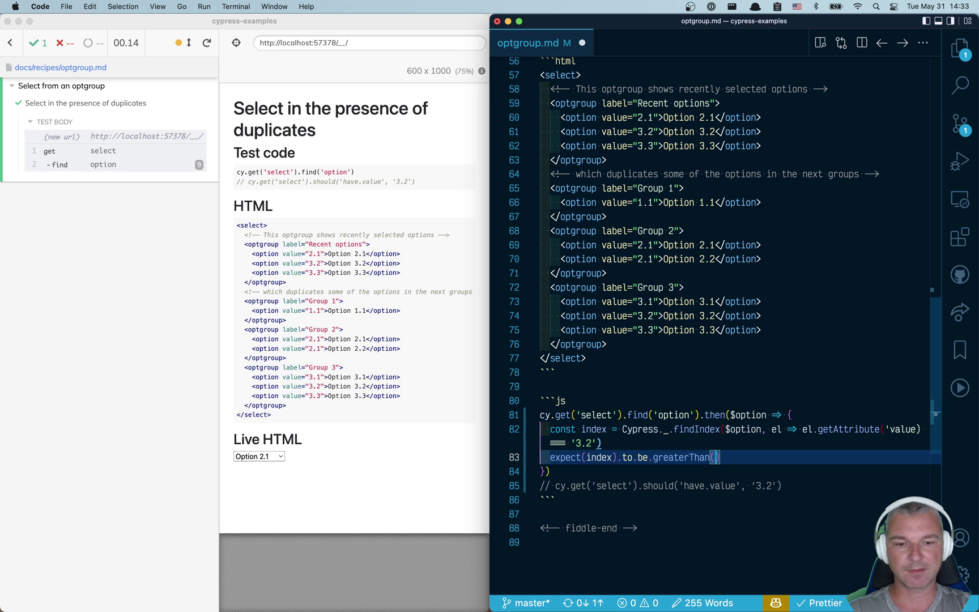
{"action": "type", "text": "-1"}
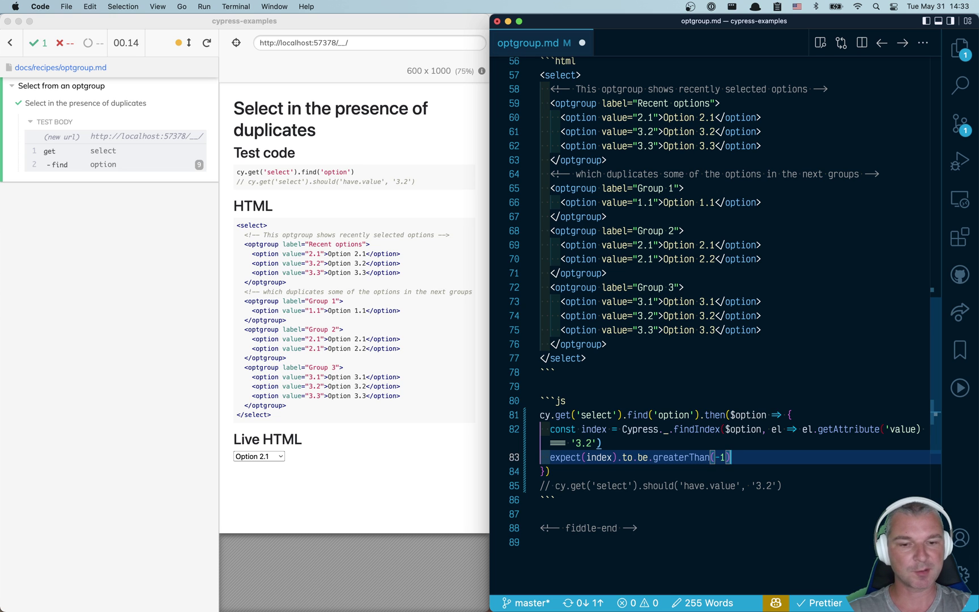
Add the missing ')' to the findIndex line, save, and inspect the passing index assertion.
{"action": "key", "text": "super+s"}
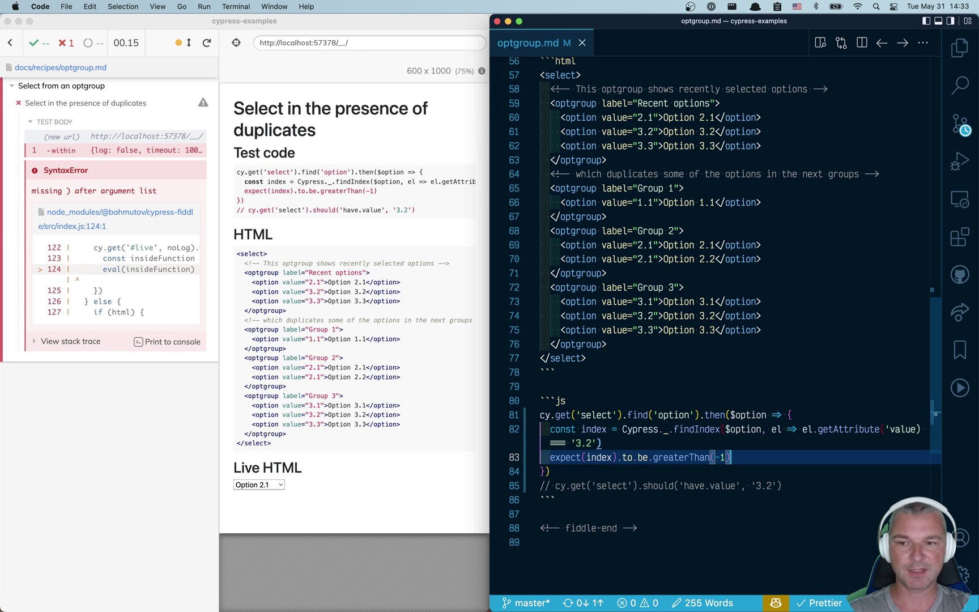
{"action": "key", "text": "Up"}
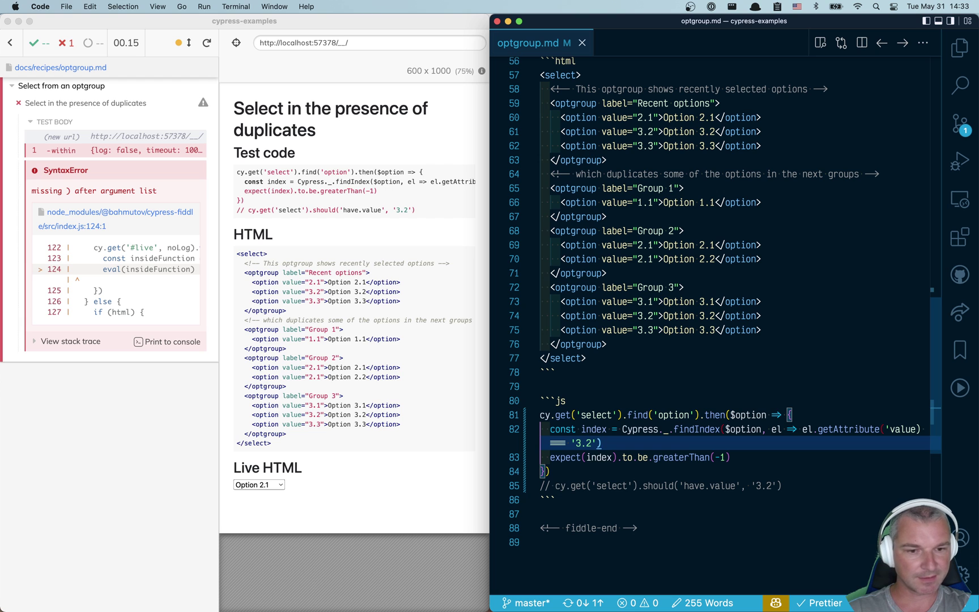
{"action": "key", "text": "Left"}
{"action": "key", "text": "Left"}
{"action": "key", "text": "Left"}
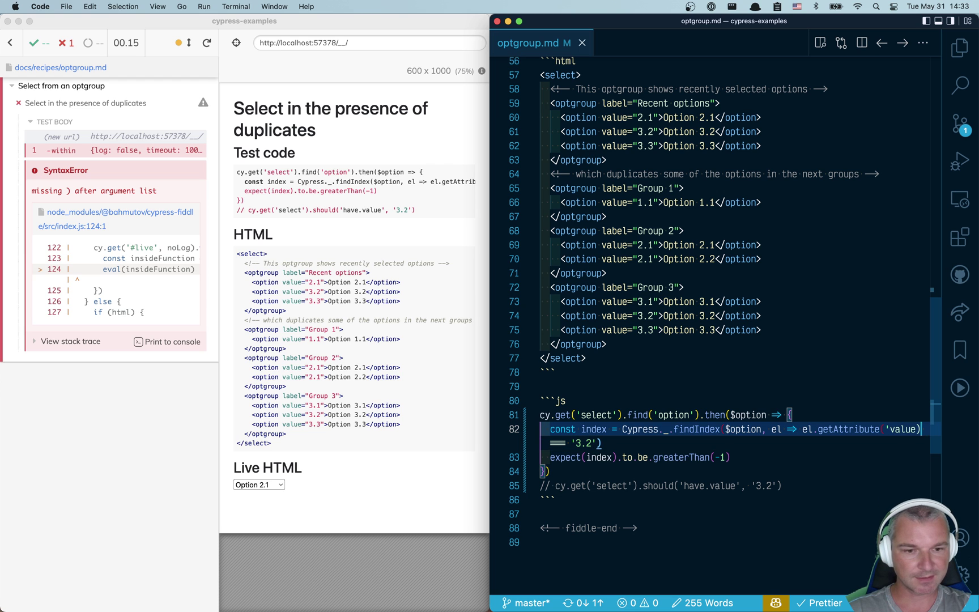
{"action": "type", "text": ")"}
{"action": "key", "text": "super+s"}
{"action": "key", "text": "Down"}
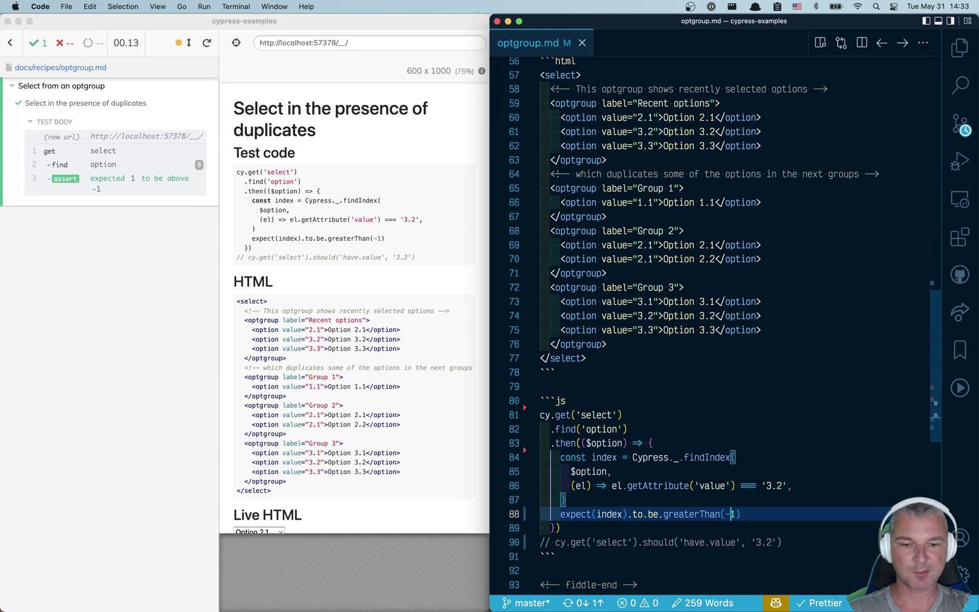
{"action": "left_click", "coordinate": [122, 255]}
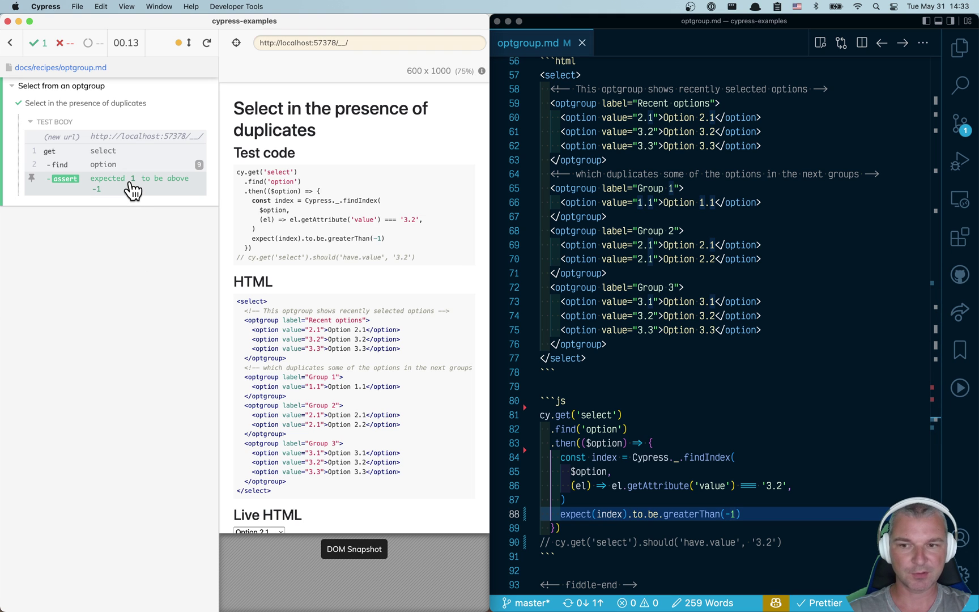
{"action": "left_click", "coordinate": [130, 182]}
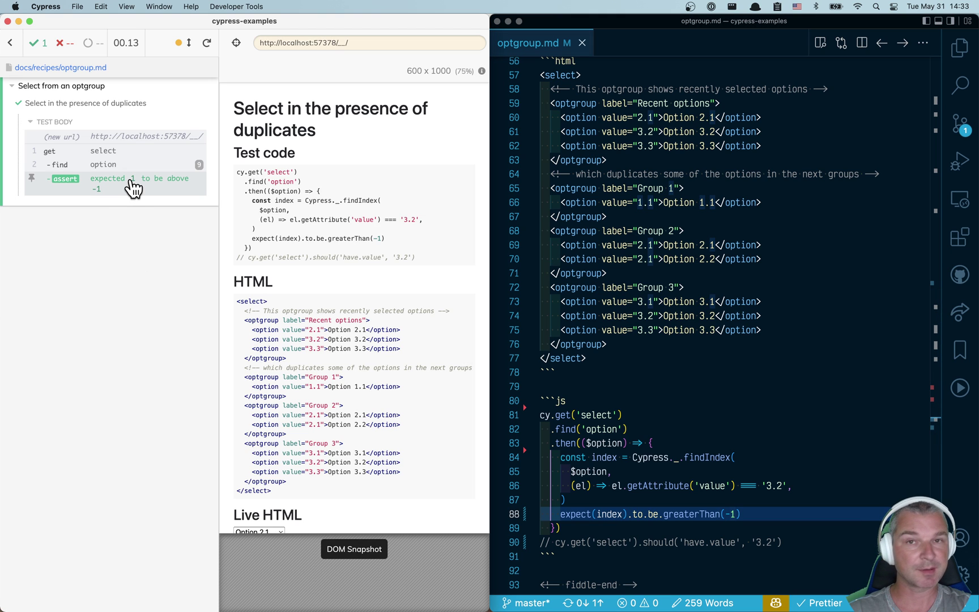
Add cy.get('select').select(index) in the callback, uncomment the '3.2' assertion, and save.
{"action": "left_click", "coordinate": [769, 515]}
{"action": "key", "text": "Return"}
{"action": "type", "text": "cy.get("}
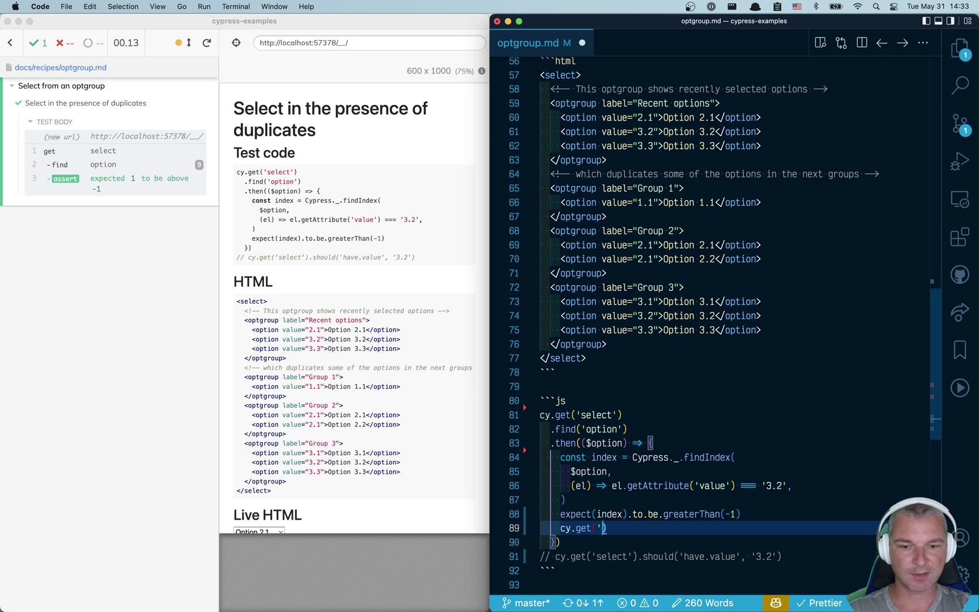
{"action": "type", "text": "'select'"}
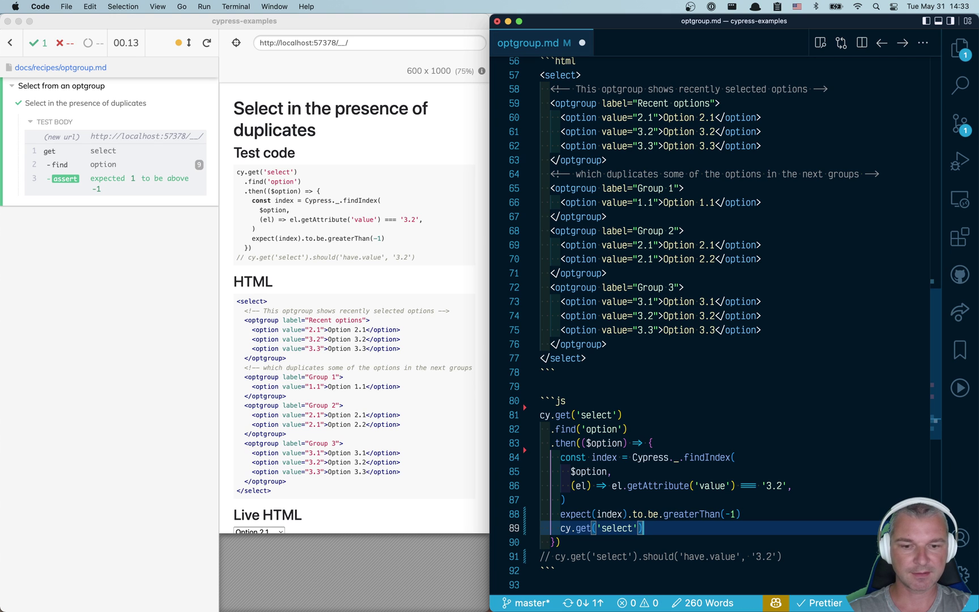
{"action": "type", "text": ").select(index"}
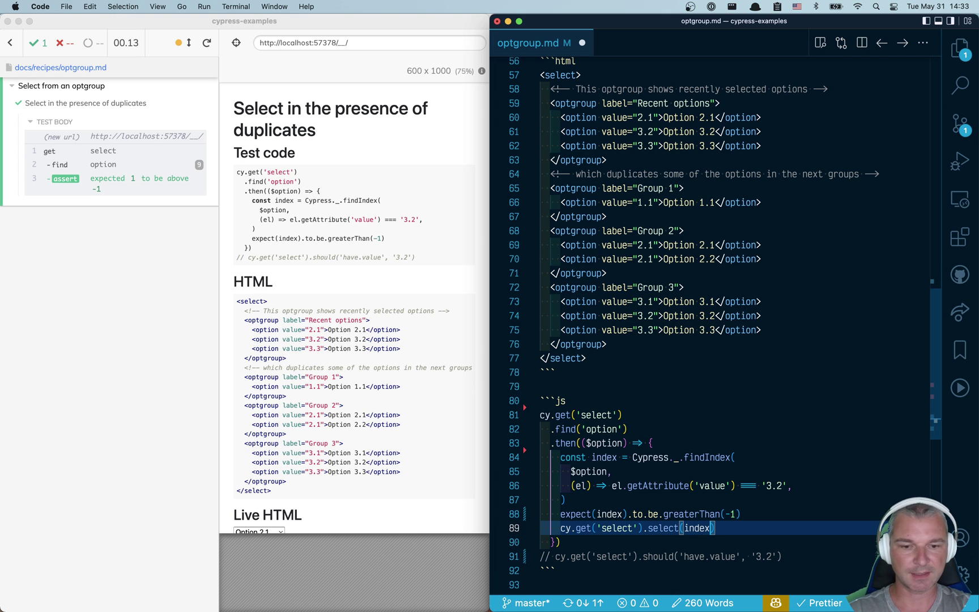
{"action": "key", "text": "super+slash"}
{"action": "key", "text": "super+s"}
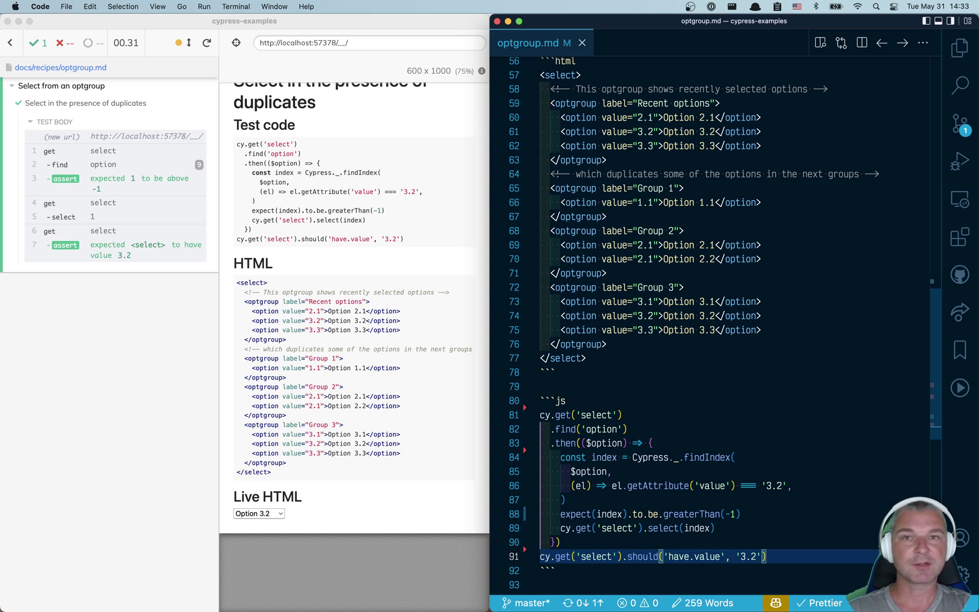